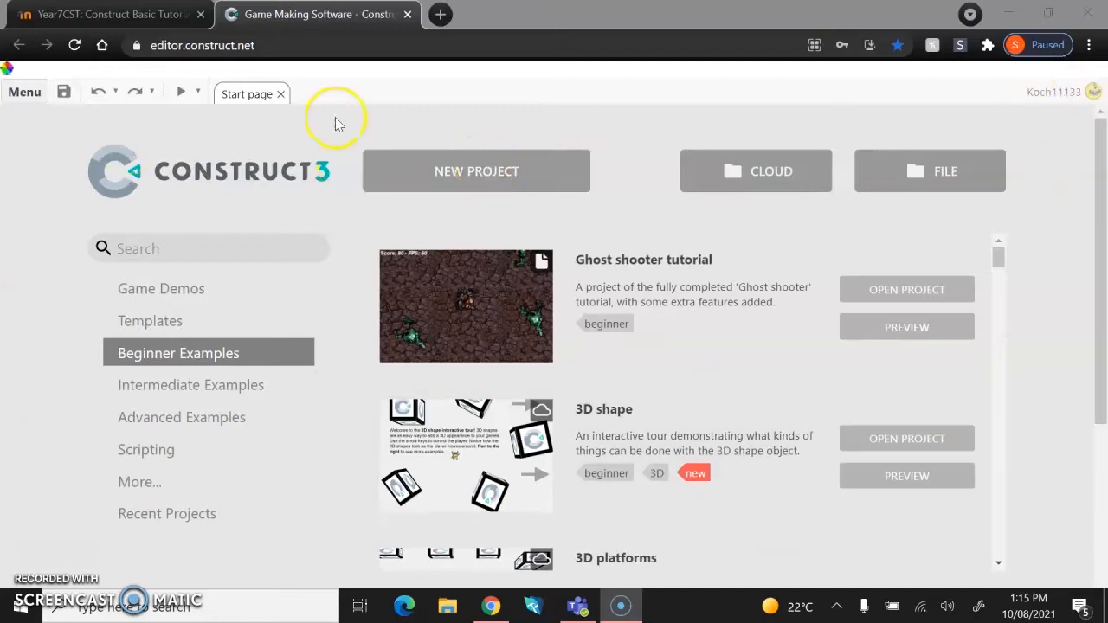
Browse the Game Demos examples on the Construct 3 start page.
{"action": "left_click", "coordinate": [266, 47]}
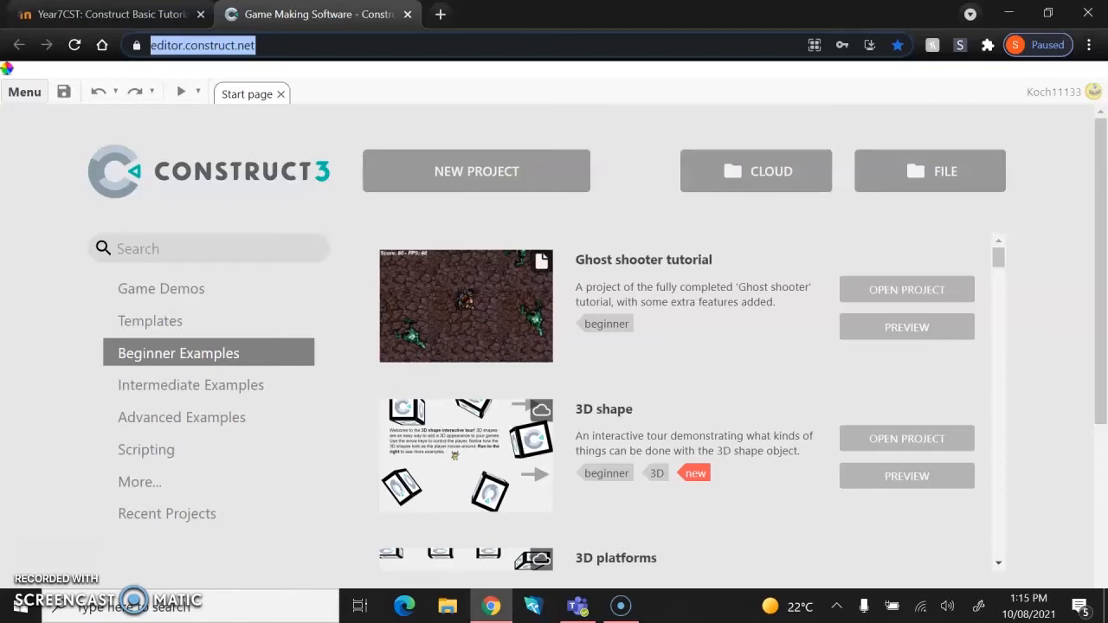
{"action": "left_click", "coordinate": [130, 288]}
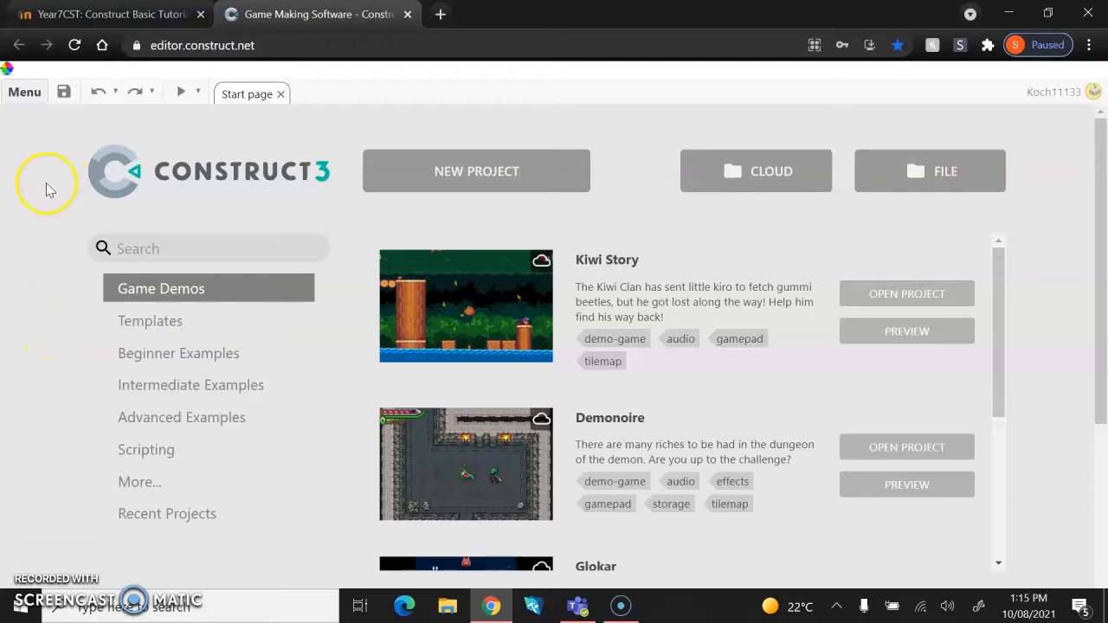
Switch to the Moodle tab and open the Year 7 Computing Studies course through the Computing Studies category.
{"action": "left_click", "coordinate": [104, 14]}
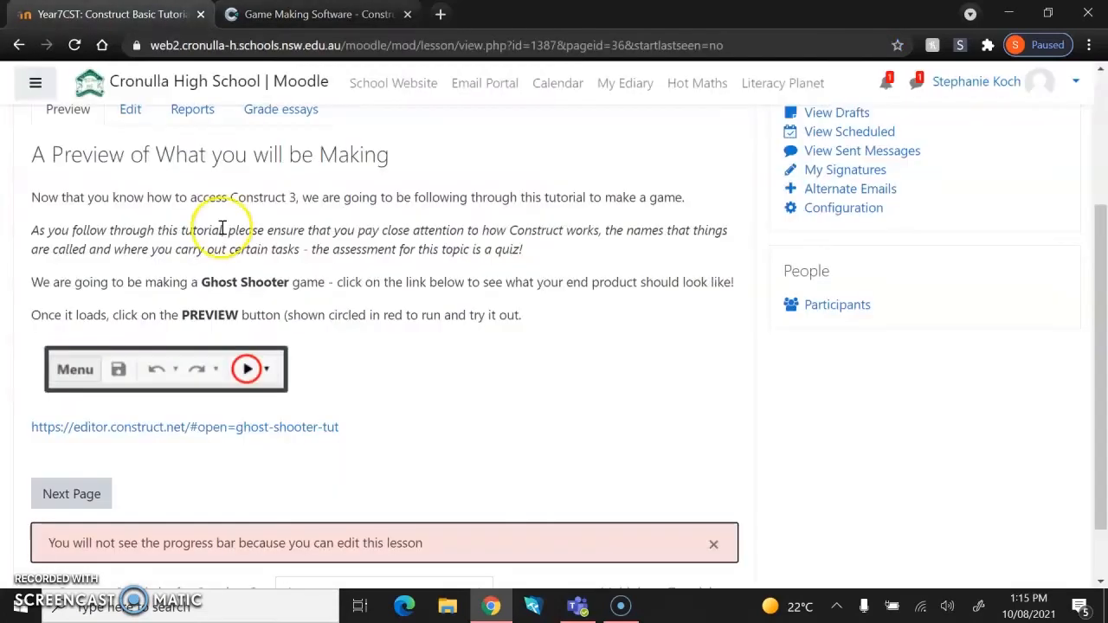
{"action": "scroll", "coordinate": [201, 112], "scroll_direction": "up", "scroll_amount": 3}
{"action": "left_click", "coordinate": [201, 197]}
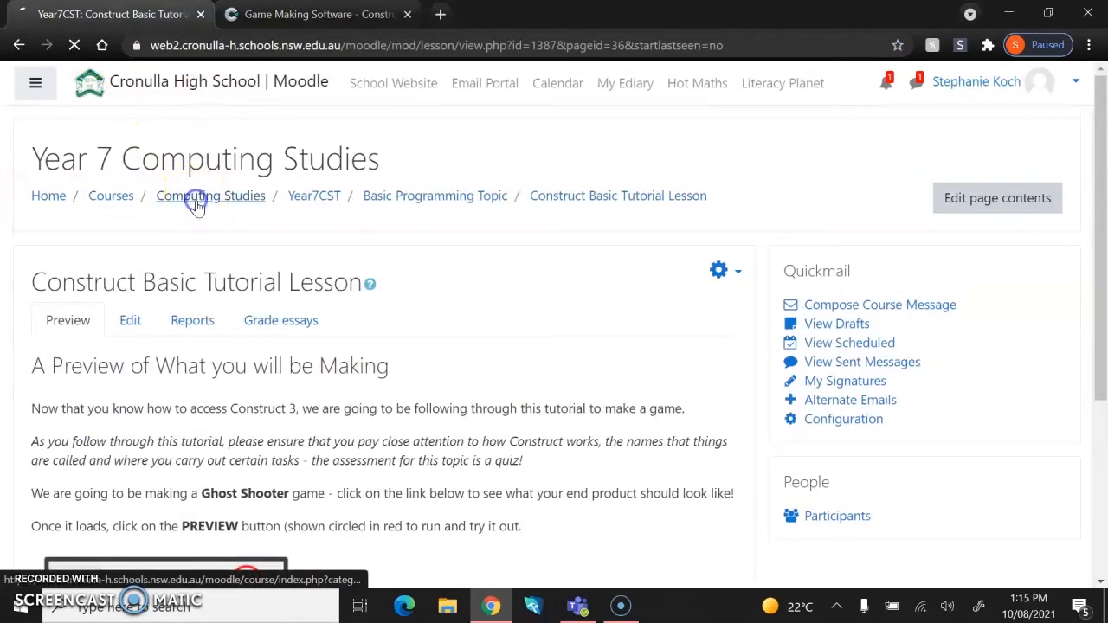
{"action": "scroll", "coordinate": [198, 208], "scroll_direction": "down", "scroll_amount": 10}
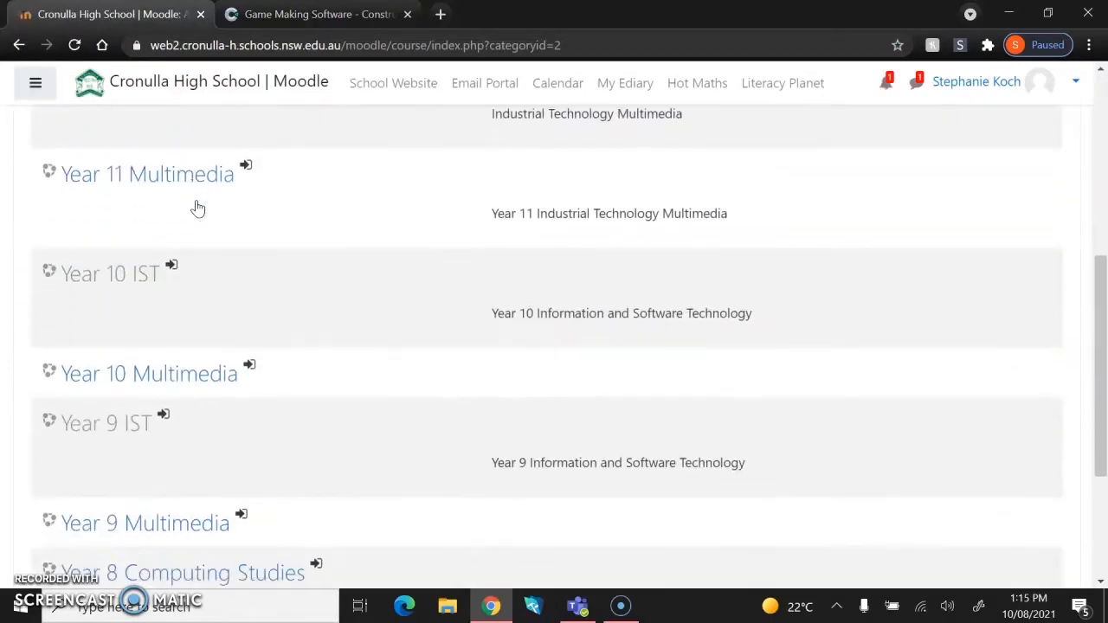
{"action": "left_click", "coordinate": [130, 443]}
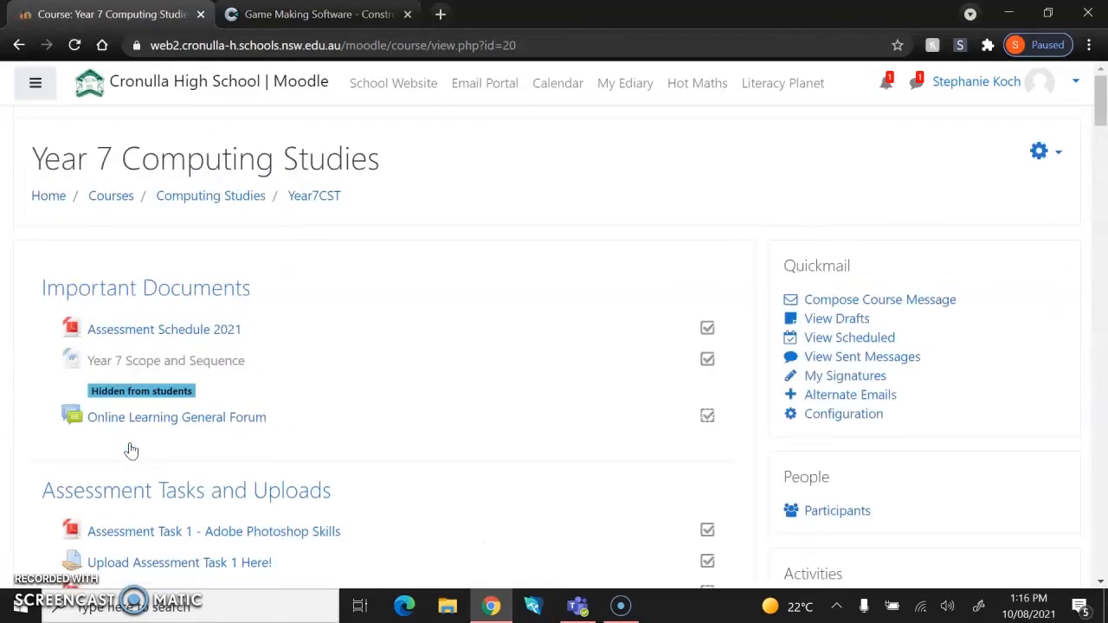
Open the Beginner Guide Assets folder under the Basic Programming Topic.
{"action": "scroll", "coordinate": [131, 450], "scroll_direction": "down", "scroll_amount": 12}
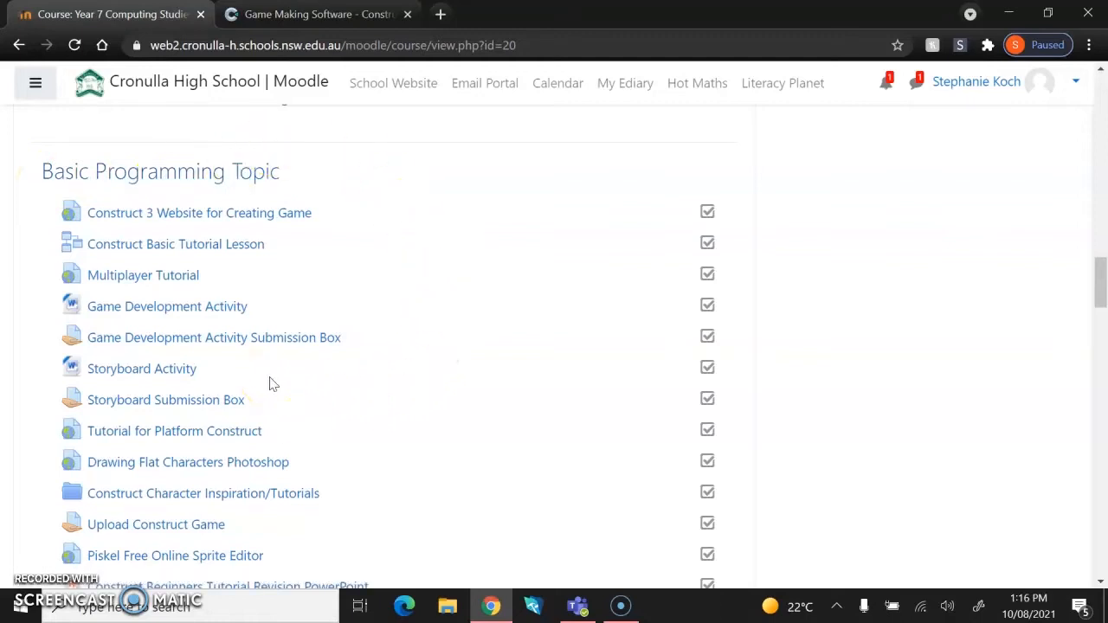
{"action": "scroll", "coordinate": [269, 383], "scroll_direction": "down", "scroll_amount": 4}
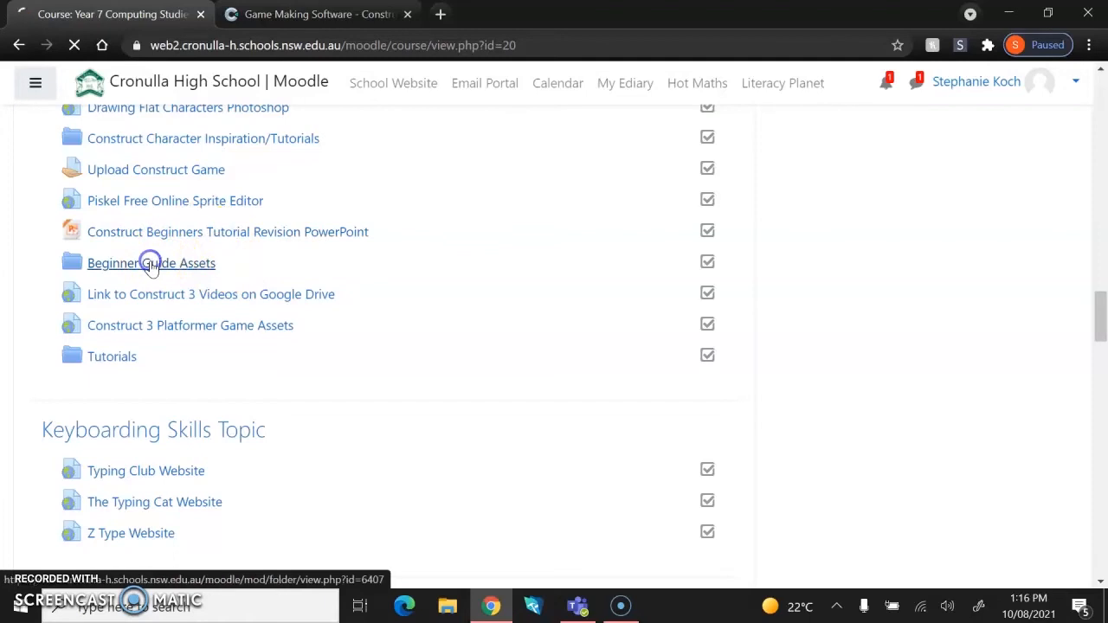
{"action": "left_click", "coordinate": [98, 264]}
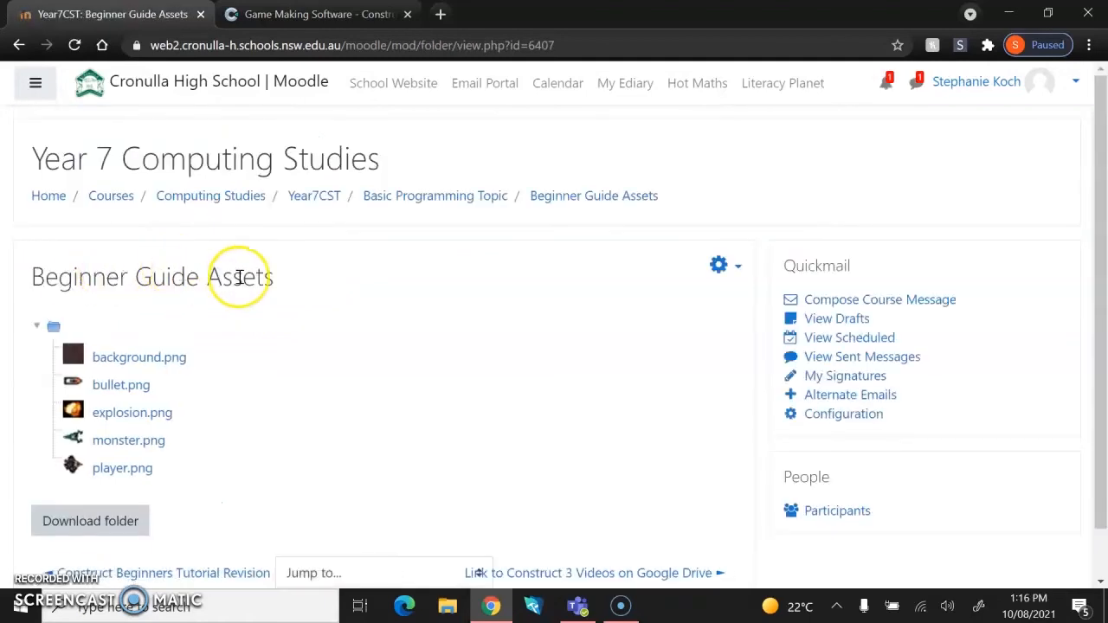
Download the whole Beginner Guide Assets folder as a zip file.
{"action": "scroll", "coordinate": [238, 274], "scroll_direction": "down", "scroll_amount": 2}
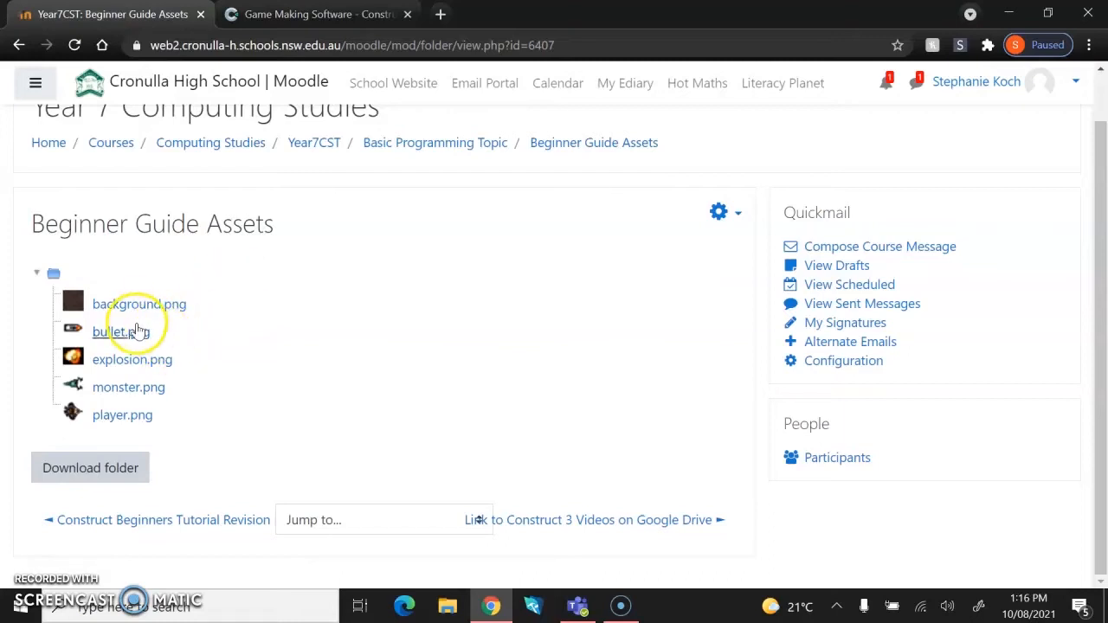
{"action": "left_click", "coordinate": [123, 467]}
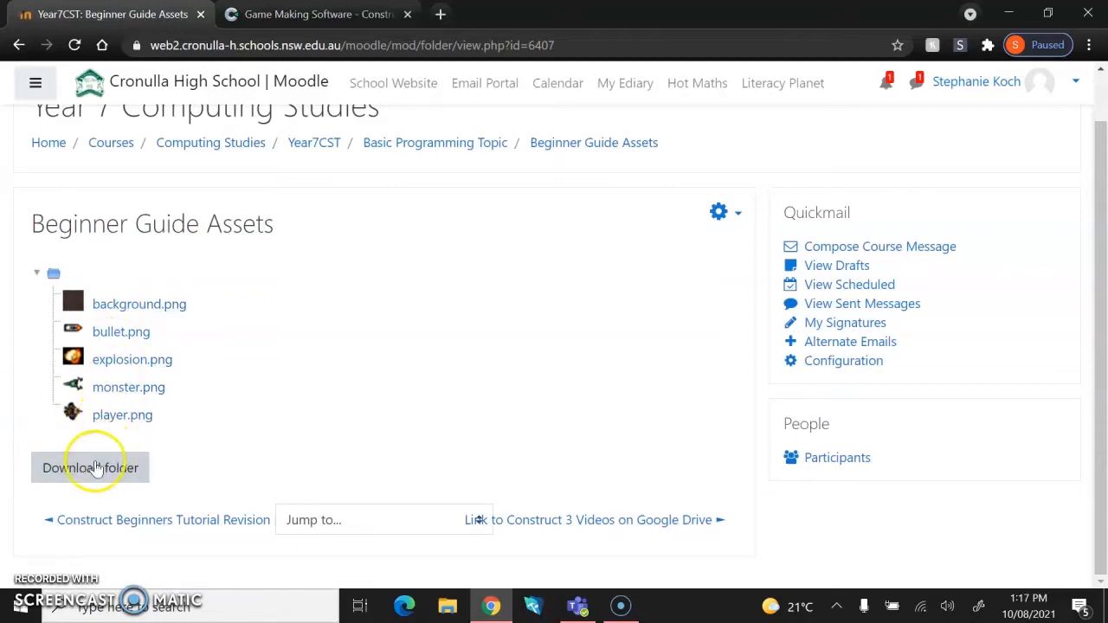
{"action": "left_click", "coordinate": [82, 474]}
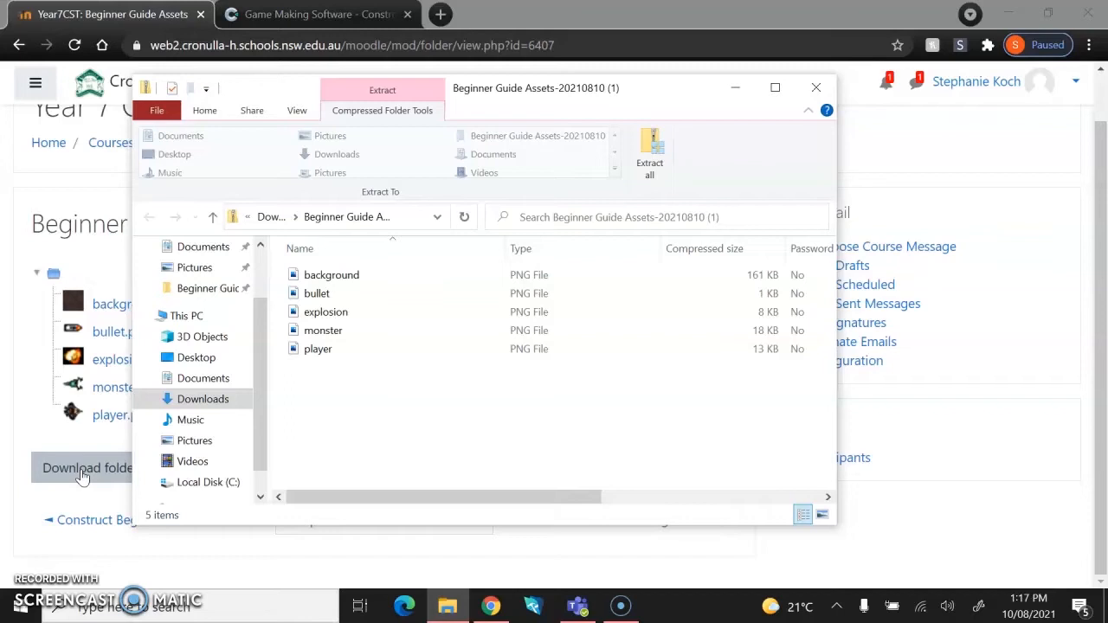
Inspect the contents of the downloaded zip in the Downloads folder.
{"action": "left_click", "coordinate": [270, 216]}
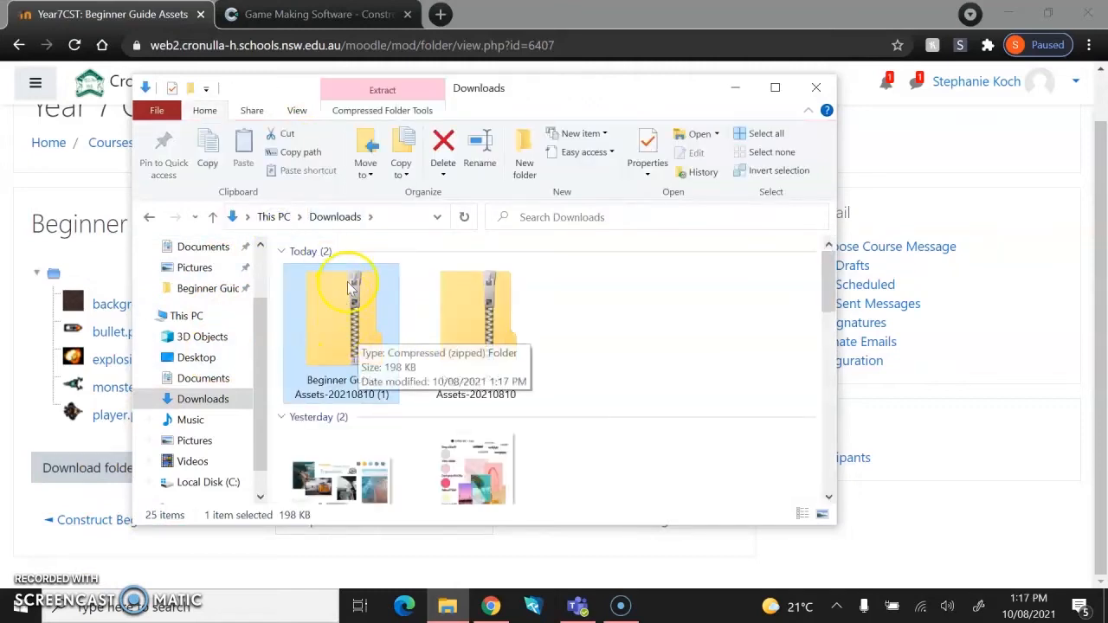
{"action": "double_click", "coordinate": [313, 333]}
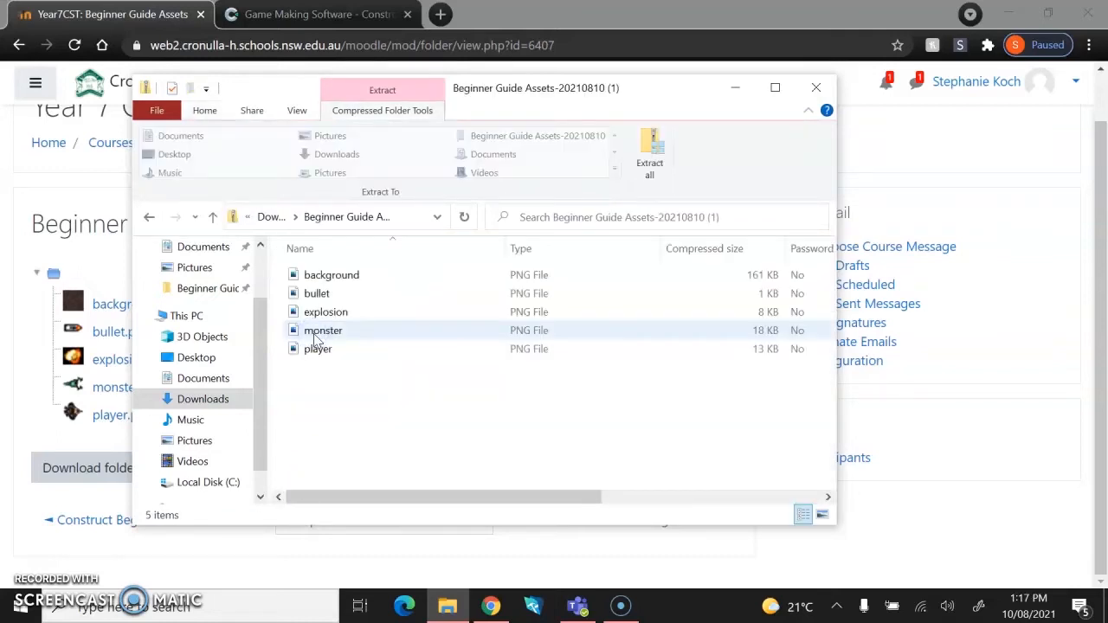
{"action": "left_click", "coordinate": [272, 216]}
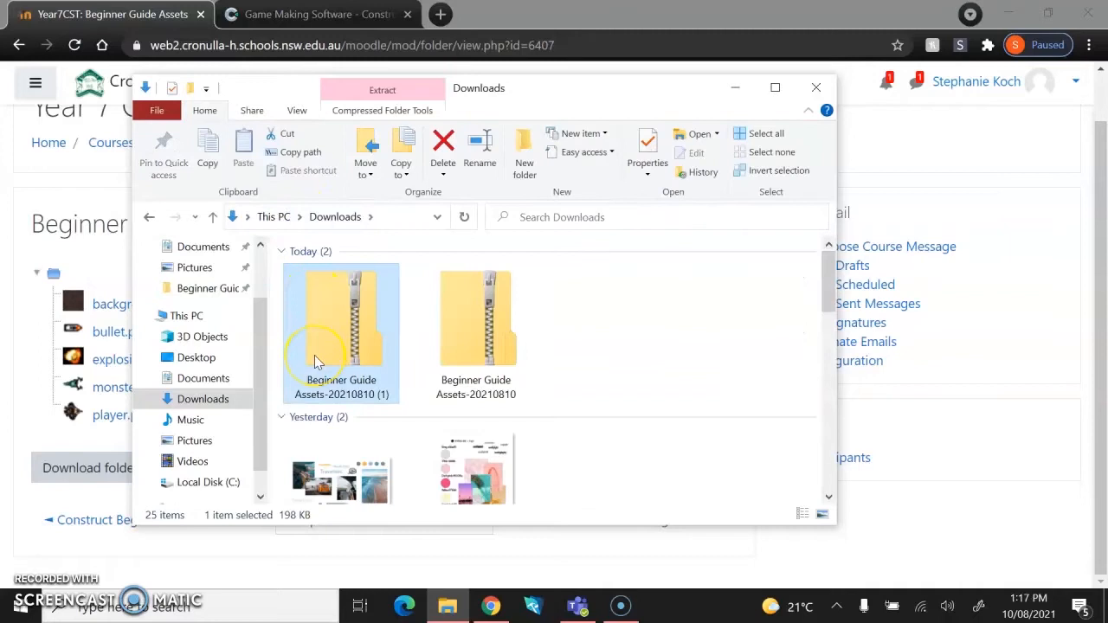
Extract all files from the Beginner Guide Assets zip into the Downloads folder and close the extracted window.
{"action": "right_click", "coordinate": [352, 331]}
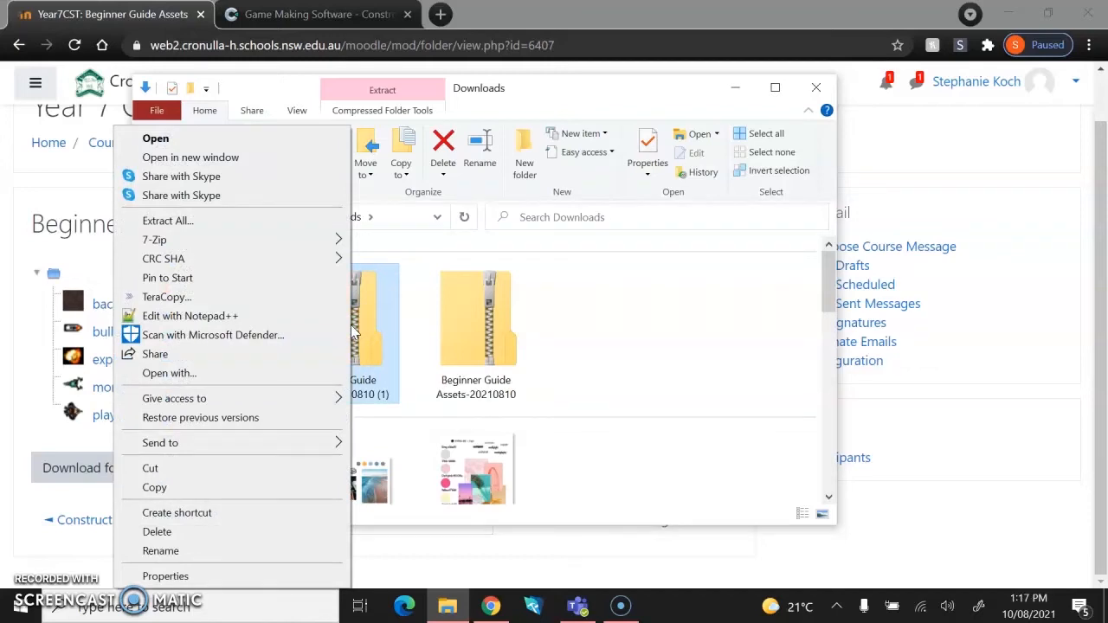
{"action": "left_click", "coordinate": [209, 227]}
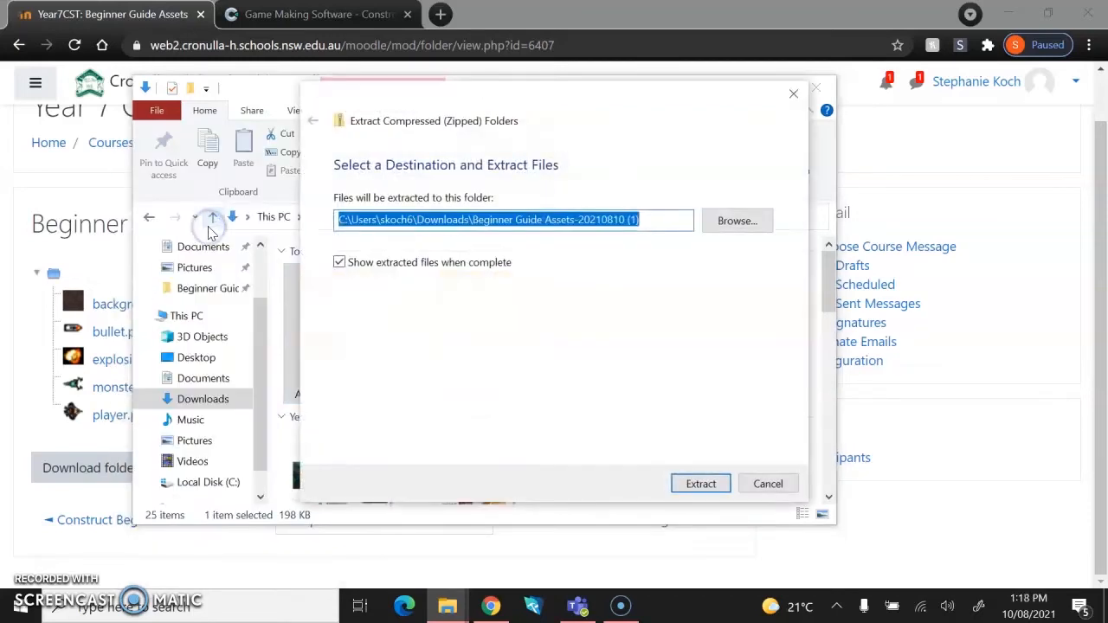
{"action": "left_click", "coordinate": [693, 482]}
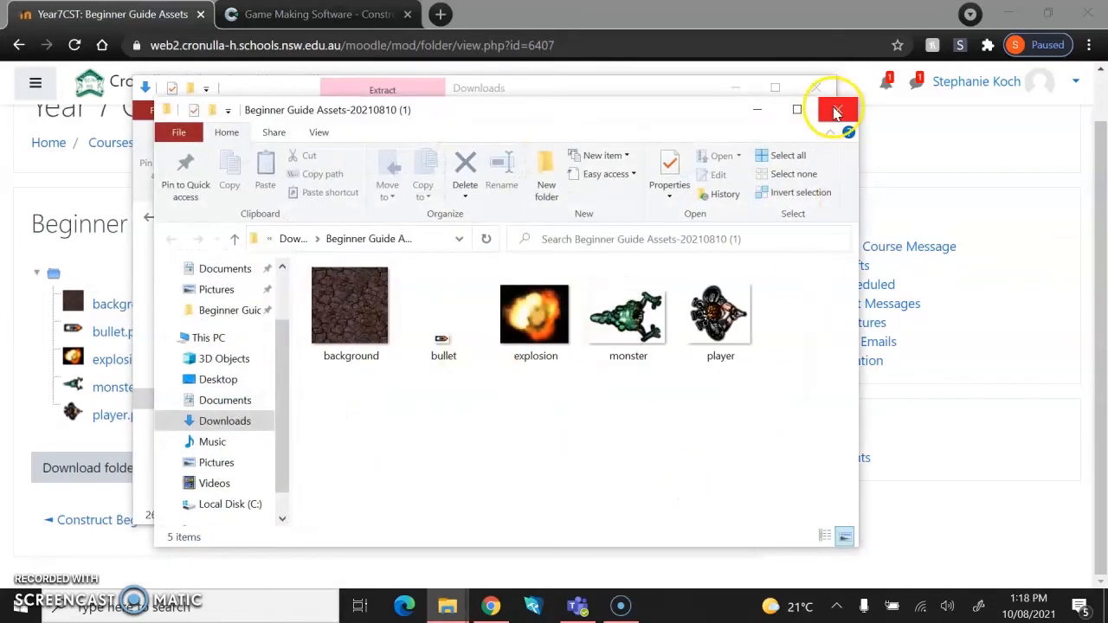
{"action": "left_click", "coordinate": [832, 106]}
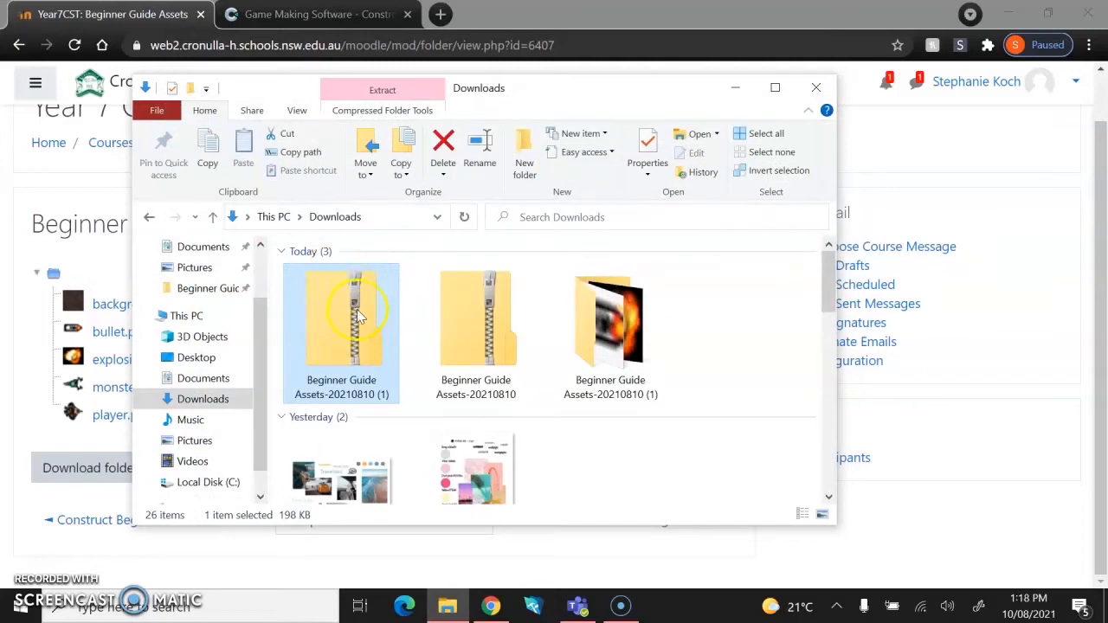
Move the extracted Beginner Guide Assets folder onto the desktop and close File Explorer.
{"action": "left_click", "coordinate": [604, 348]}
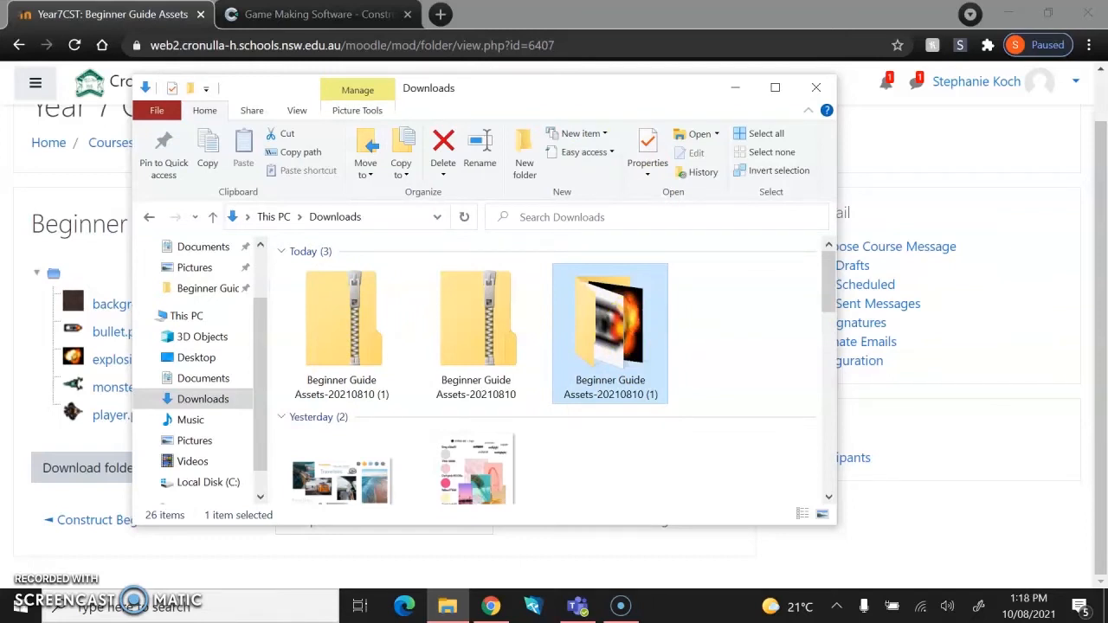
{"action": "left_click", "coordinate": [1006, 14]}
{"action": "left_click", "coordinate": [1011, 21]}
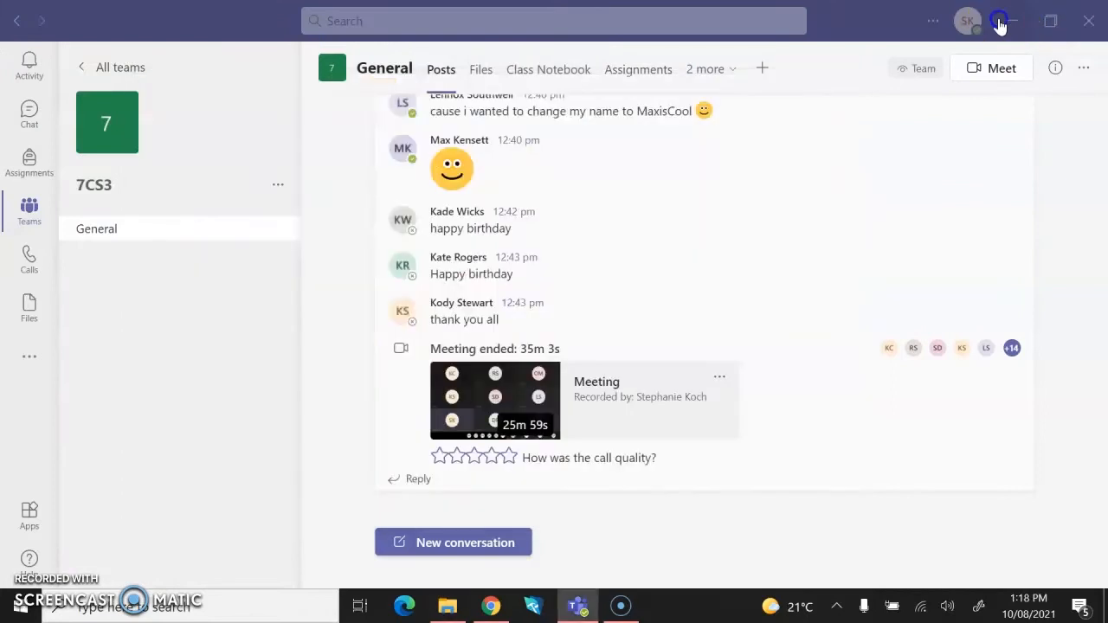
{"action": "left_click_drag", "start_coordinate": [623, 314], "coordinate": [433, 27]}
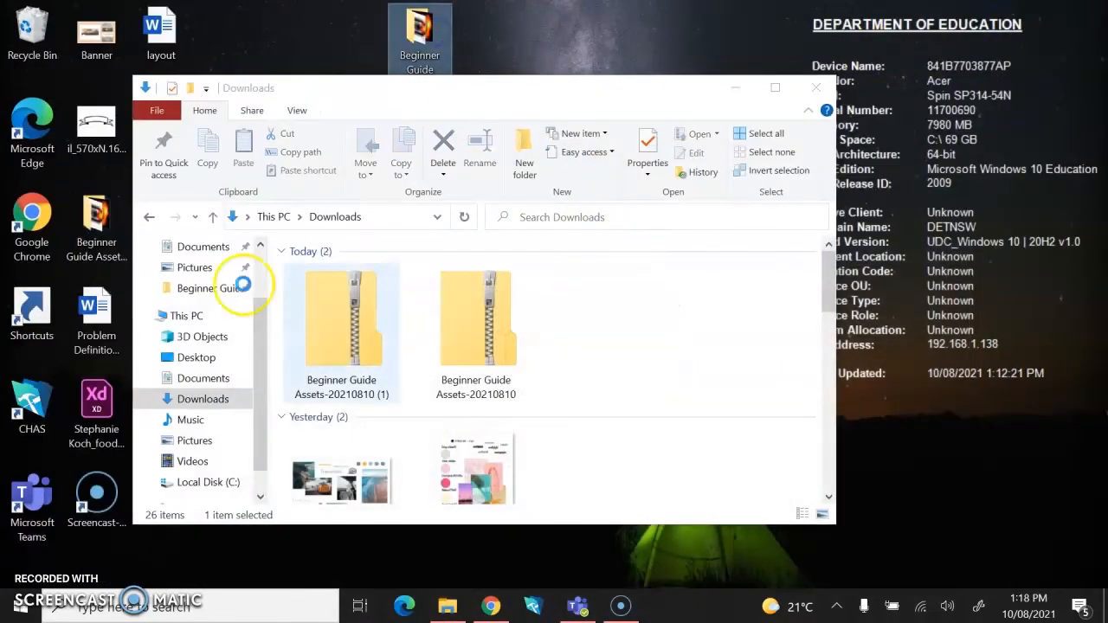
{"action": "left_click", "coordinate": [816, 87]}
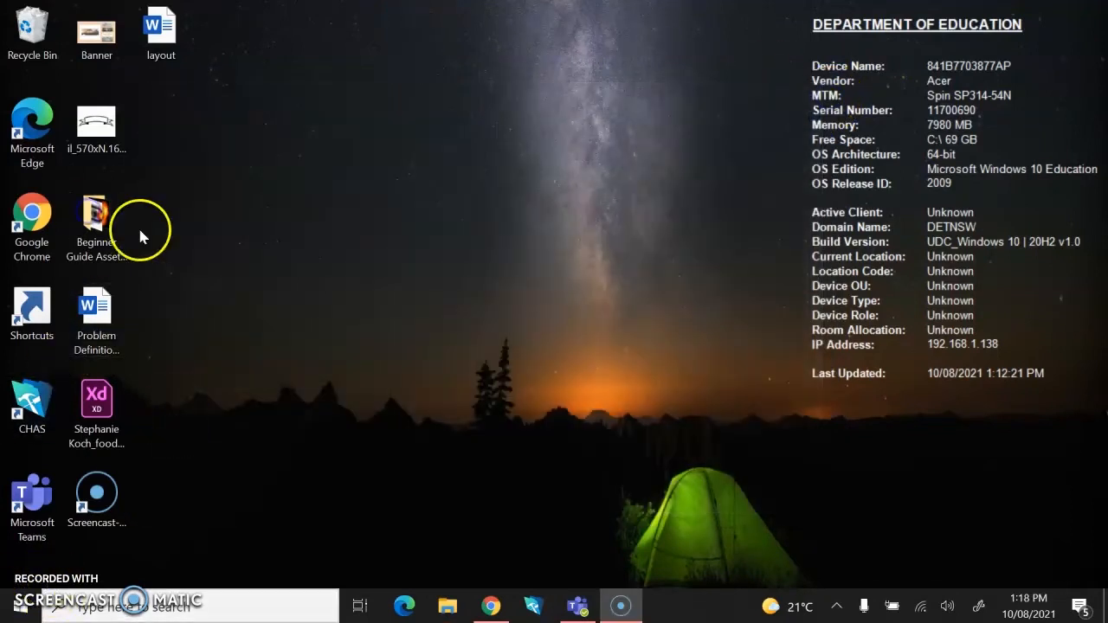
{"action": "left_click_drag", "start_coordinate": [121, 218], "coordinate": [218, 216]}
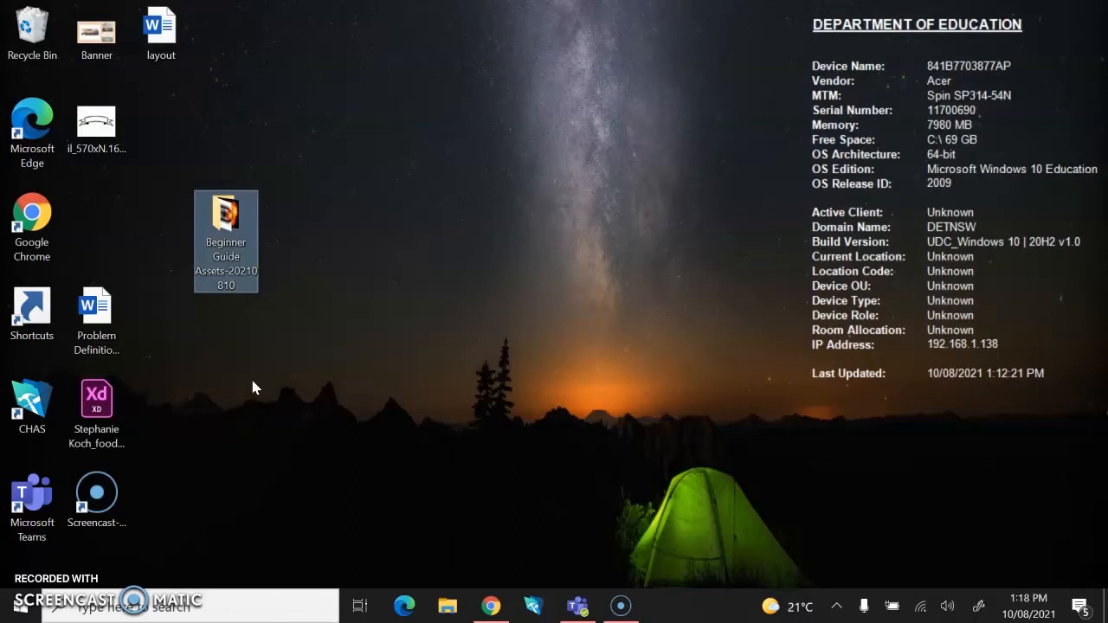
Return to the browser, close the Moodle tab, and create a new Construct 3 project named with the user's surname.
{"action": "left_click", "coordinate": [491, 606]}
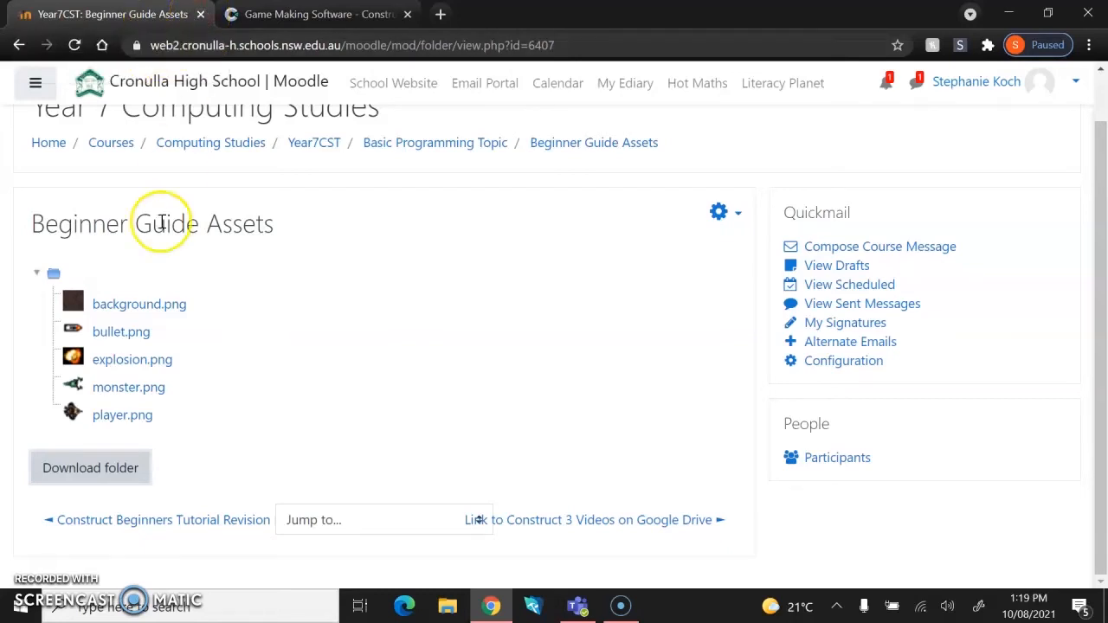
{"action": "left_click", "coordinate": [200, 14]}
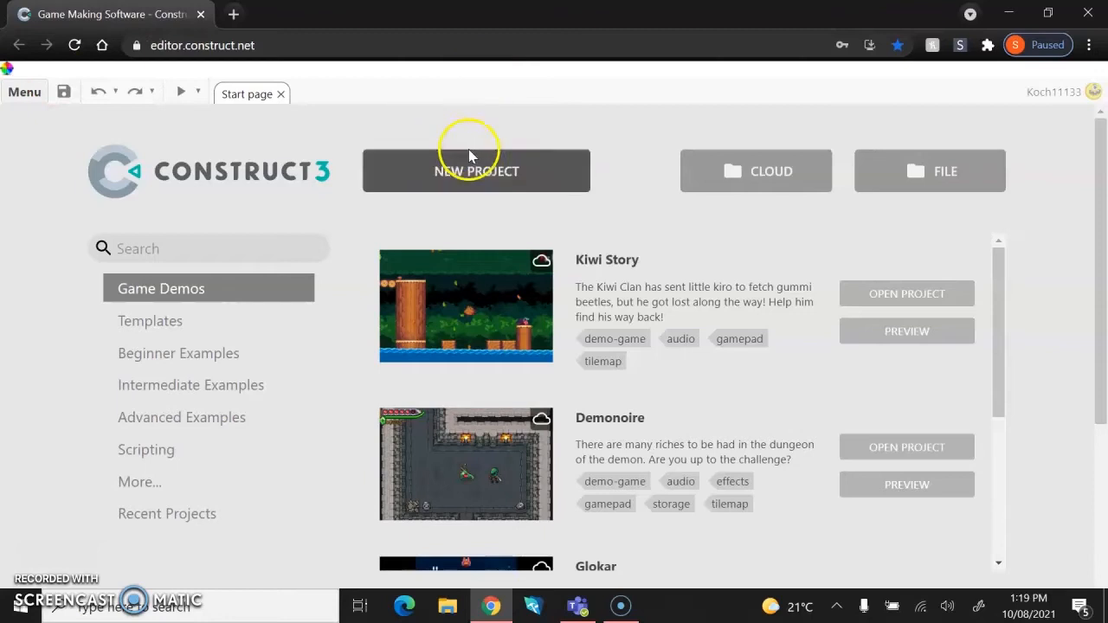
{"action": "left_click", "coordinate": [457, 182]}
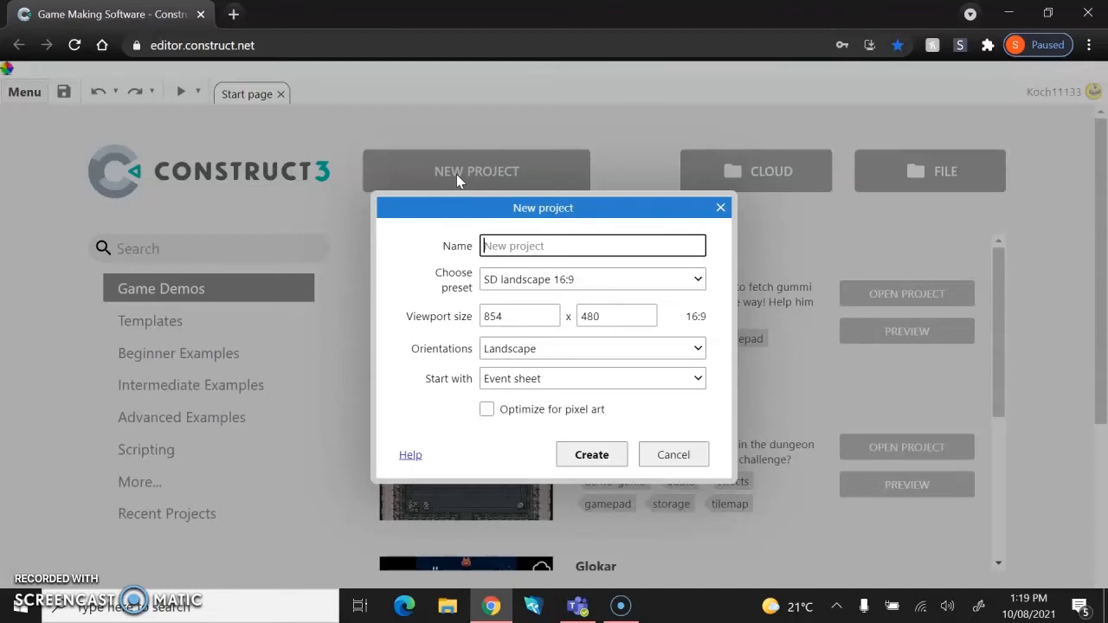
{"action": "type", "text": "Koch"}
{"action": "left_click", "coordinate": [488, 214]}
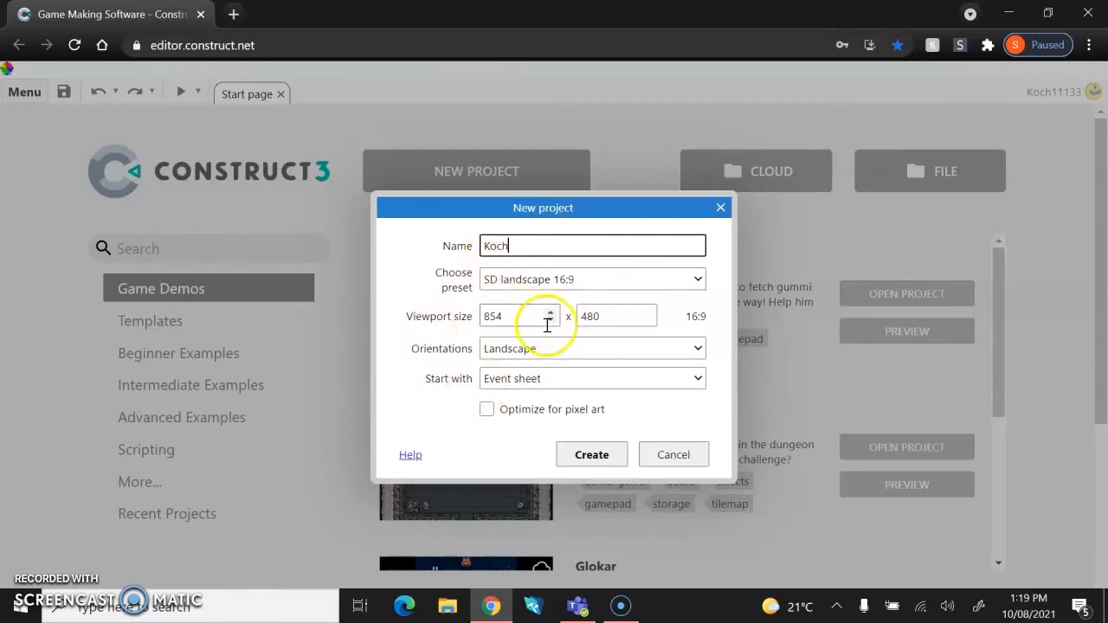
{"action": "left_click", "coordinate": [576, 455]}
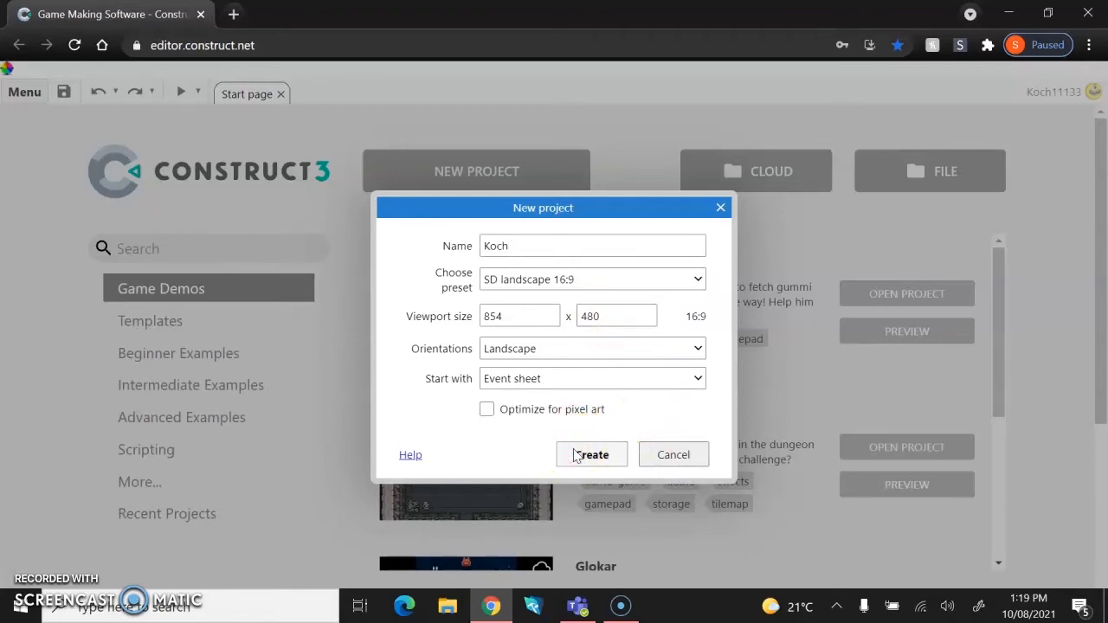
{"action": "left_click", "coordinate": [577, 455]}
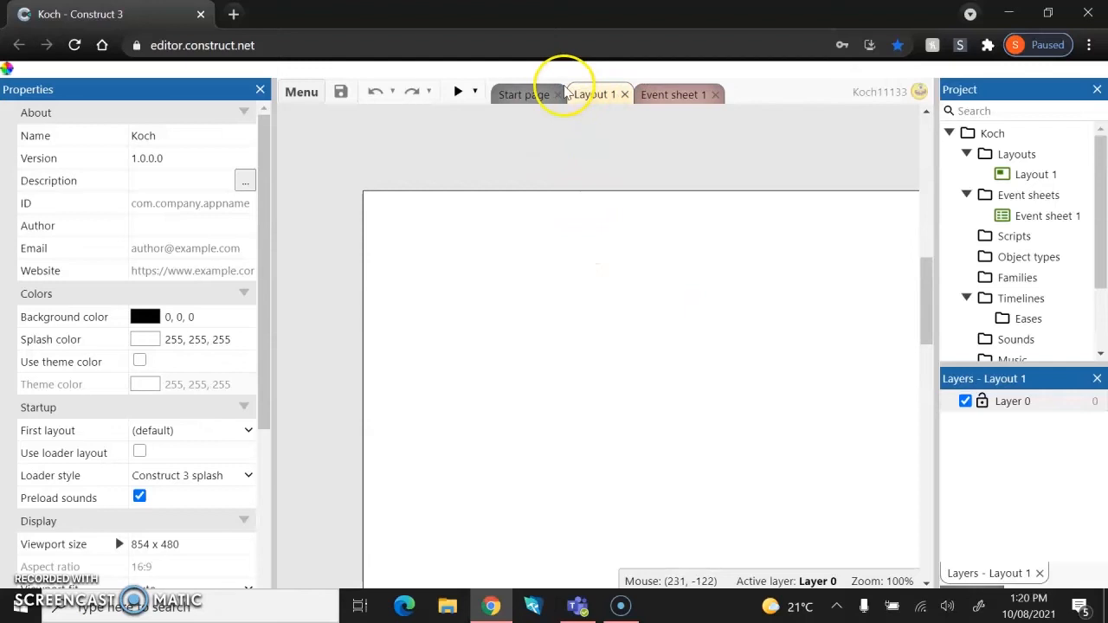
Switch between the Start page, Layout 1 and Event sheet 1 tabs to examine the new project.
{"action": "left_click", "coordinate": [517, 94]}
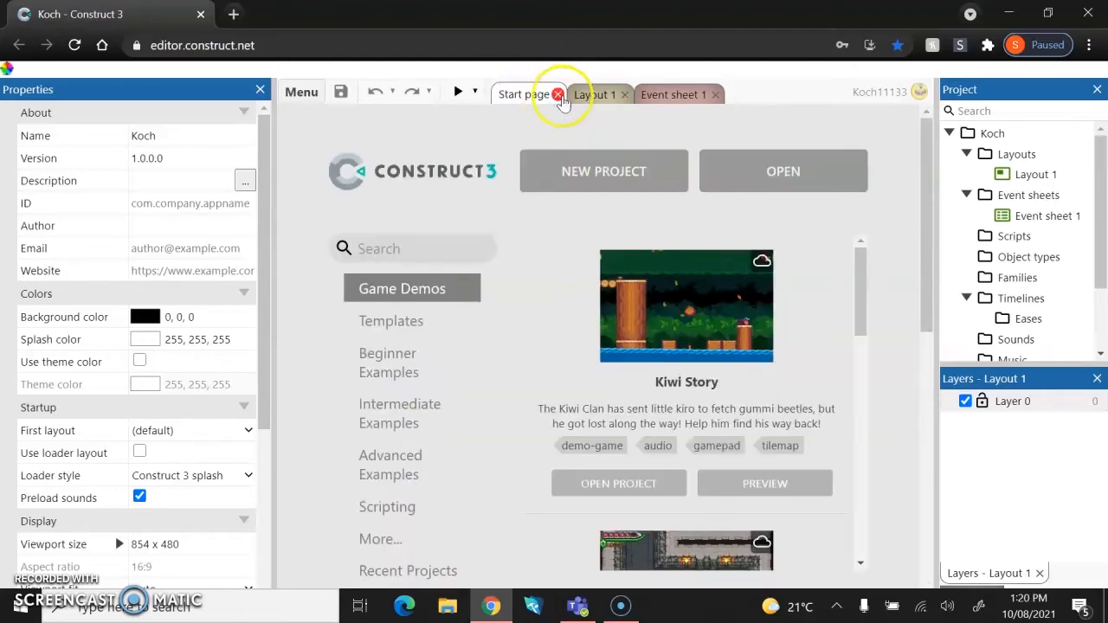
{"action": "left_click", "coordinate": [594, 93]}
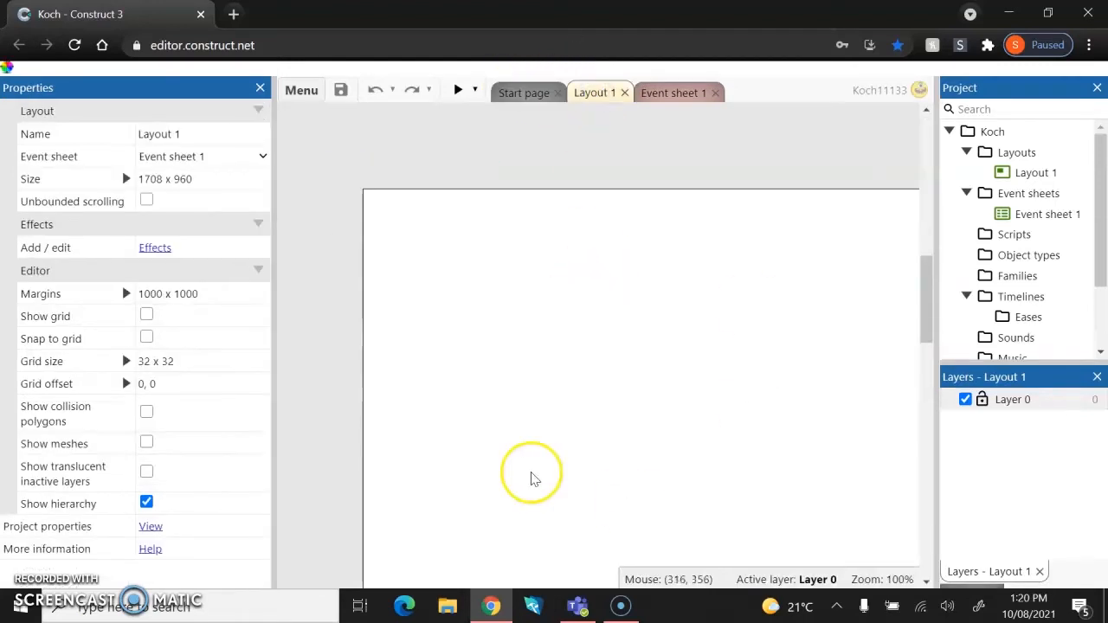
{"action": "left_click", "coordinate": [671, 97]}
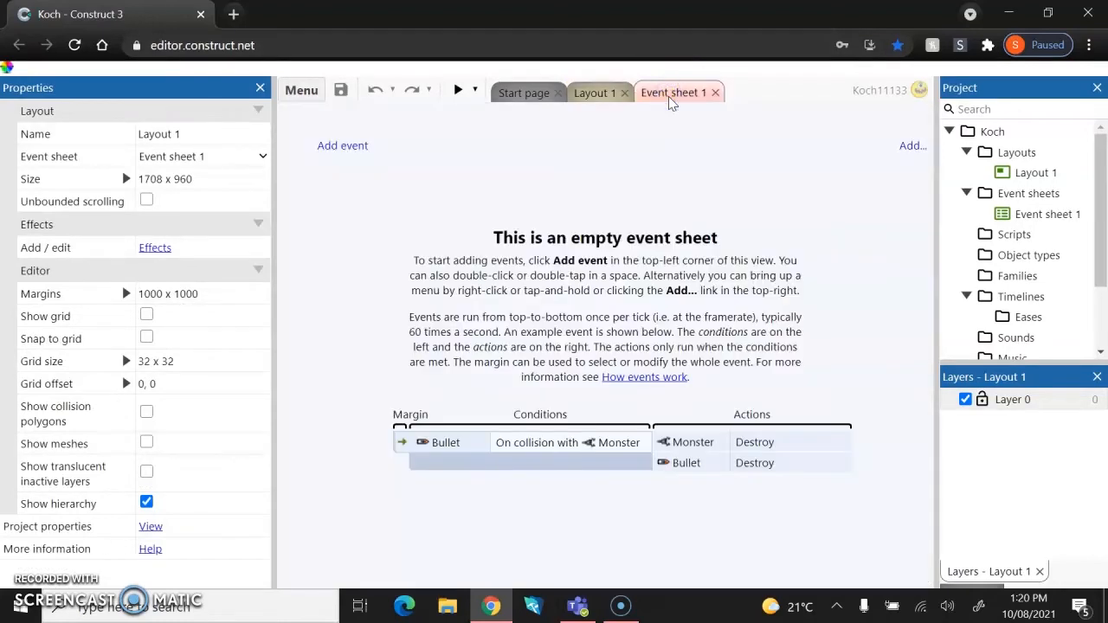
{"action": "left_click", "coordinate": [649, 99]}
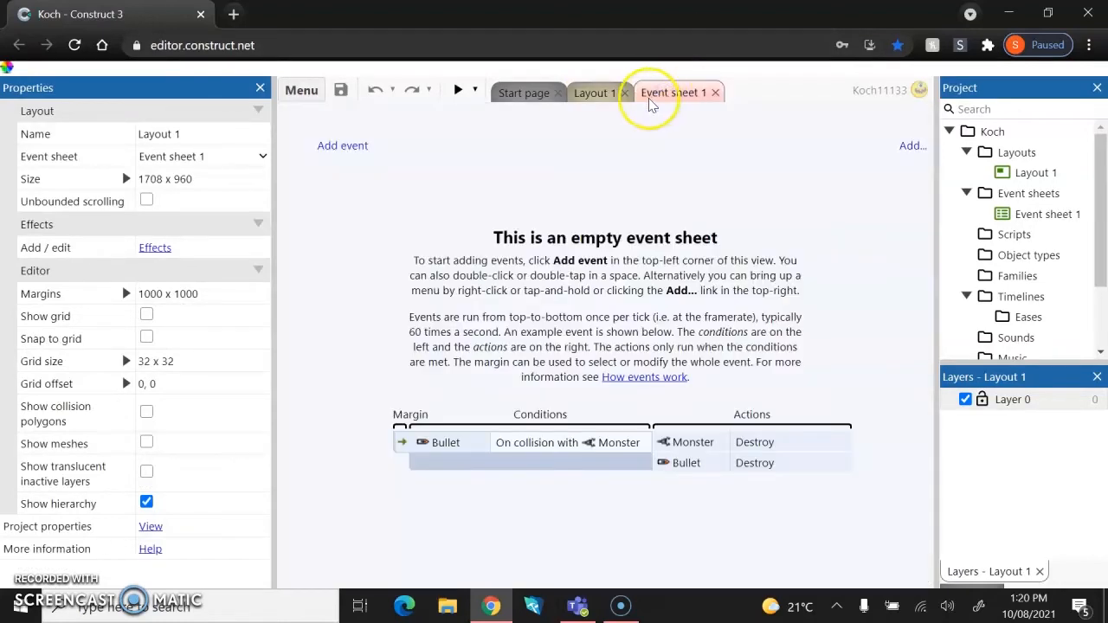
{"action": "left_click", "coordinate": [598, 95]}
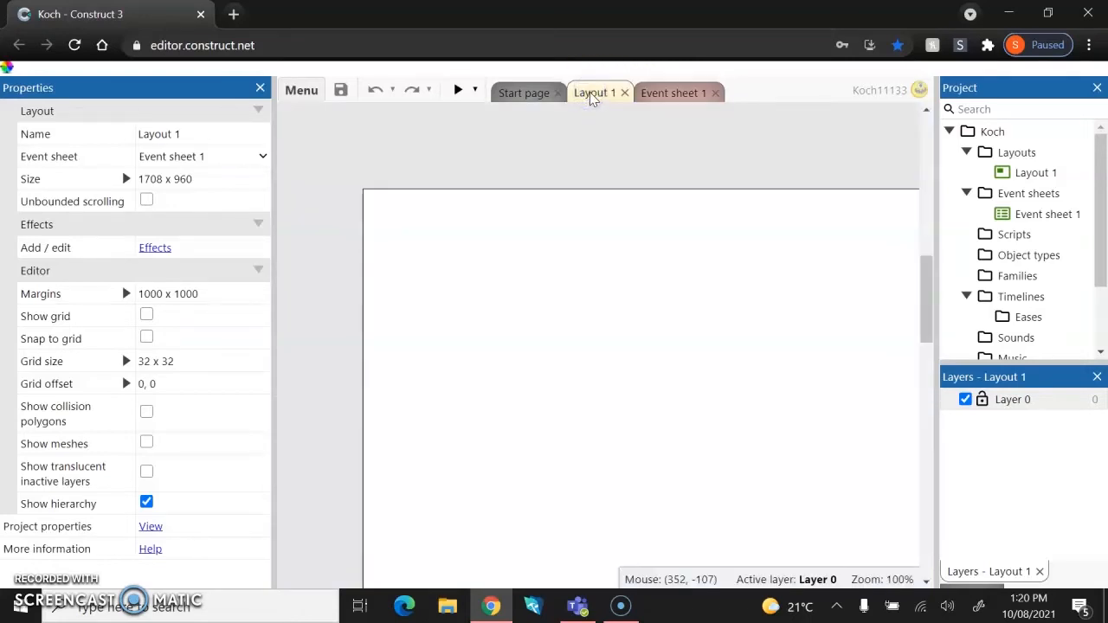
Examine the empty layout and browse the Project panel's folders, including Layout 1 and Event sheet 1.
{"action": "left_click", "coordinate": [527, 232]}
{"action": "scroll", "coordinate": [526, 236], "scroll_direction": "down", "scroll_amount": 3, "text": "ctrl"}
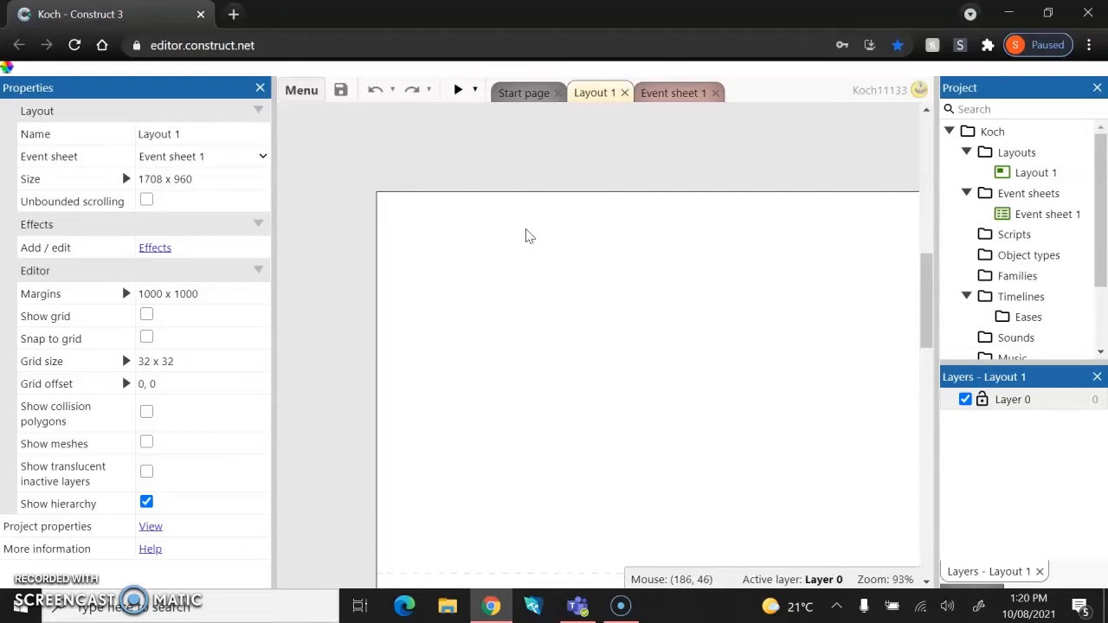
{"action": "scroll", "coordinate": [525, 235], "scroll_direction": "down", "scroll_amount": 2, "text": "ctrl"}
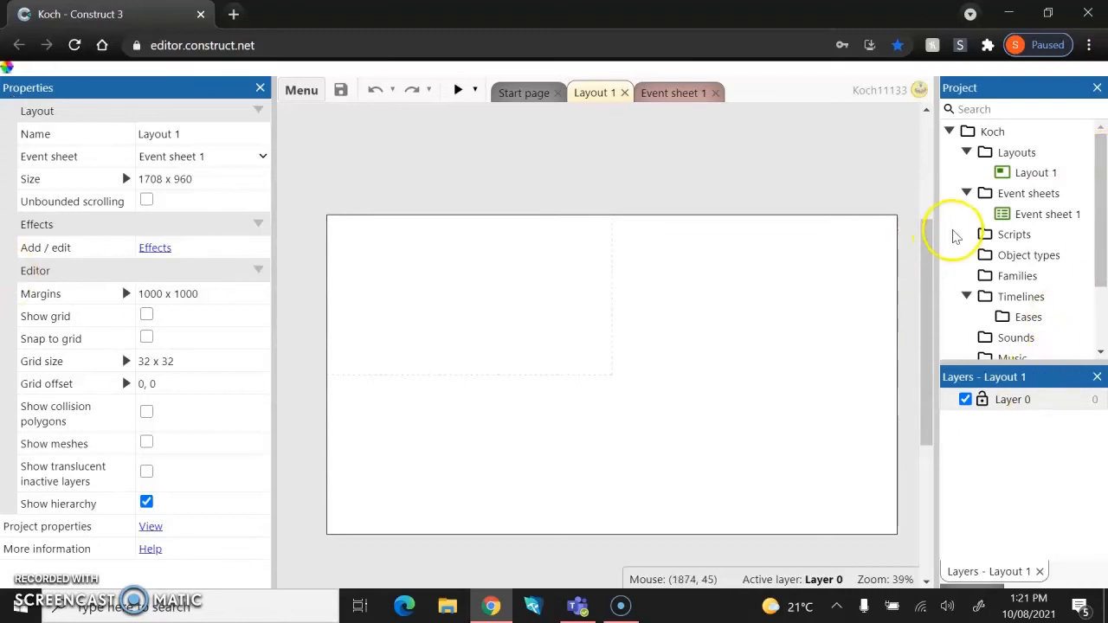
{"action": "left_click_drag", "start_coordinate": [938, 230], "coordinate": [838, 256]}
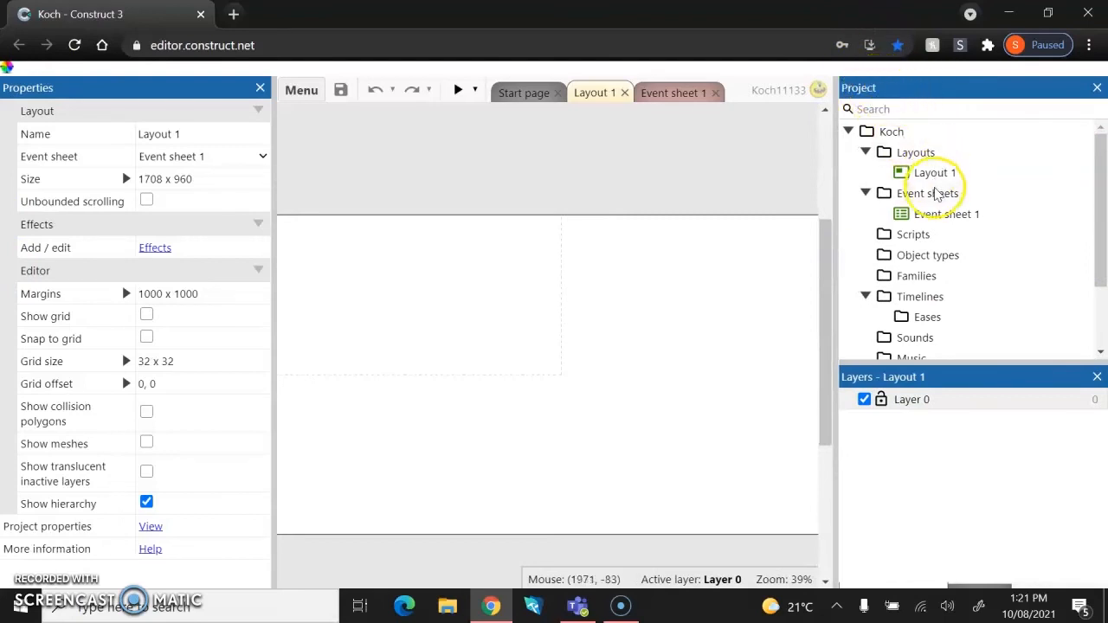
{"action": "scroll", "coordinate": [935, 194], "scroll_direction": "down", "scroll_amount": 2}
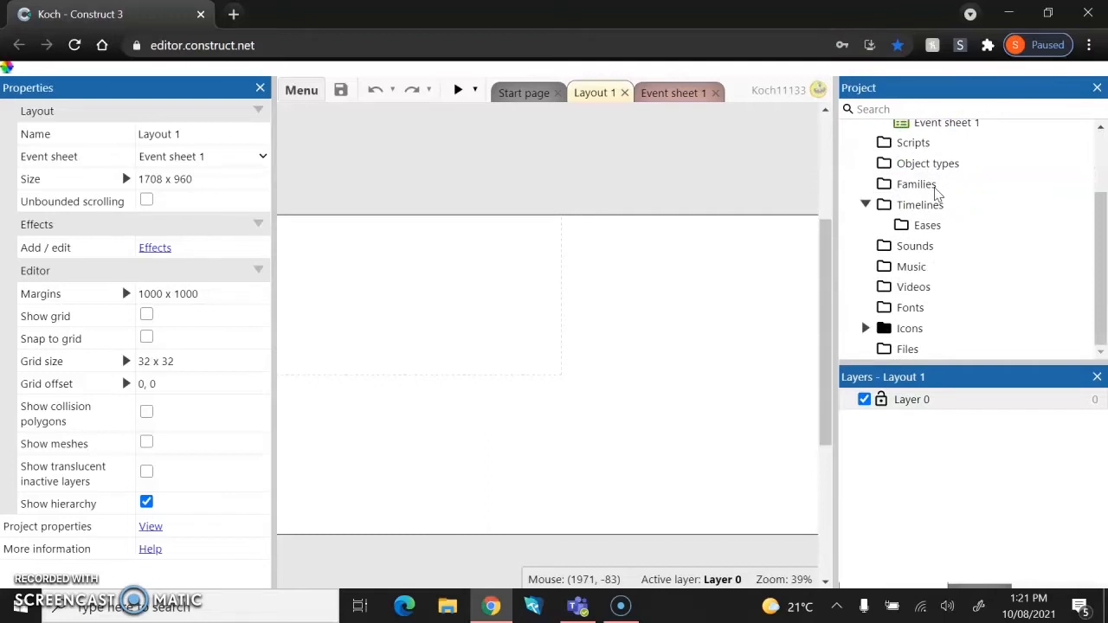
{"action": "scroll", "coordinate": [936, 194], "scroll_direction": "up", "scroll_amount": 2}
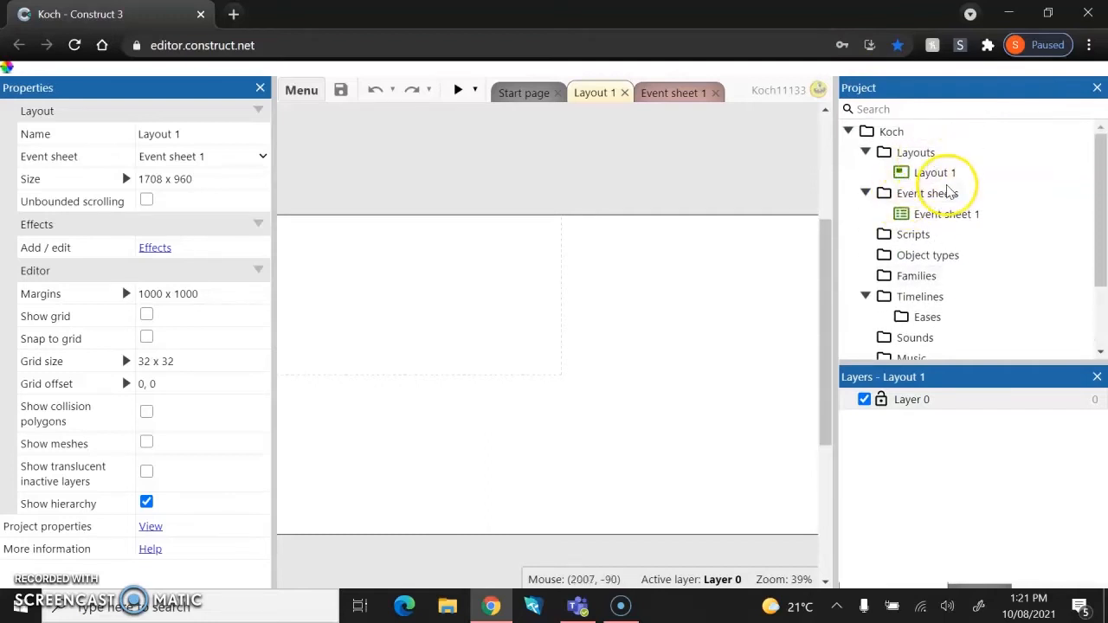
{"action": "scroll", "coordinate": [893, 285], "scroll_direction": "down", "scroll_amount": 2}
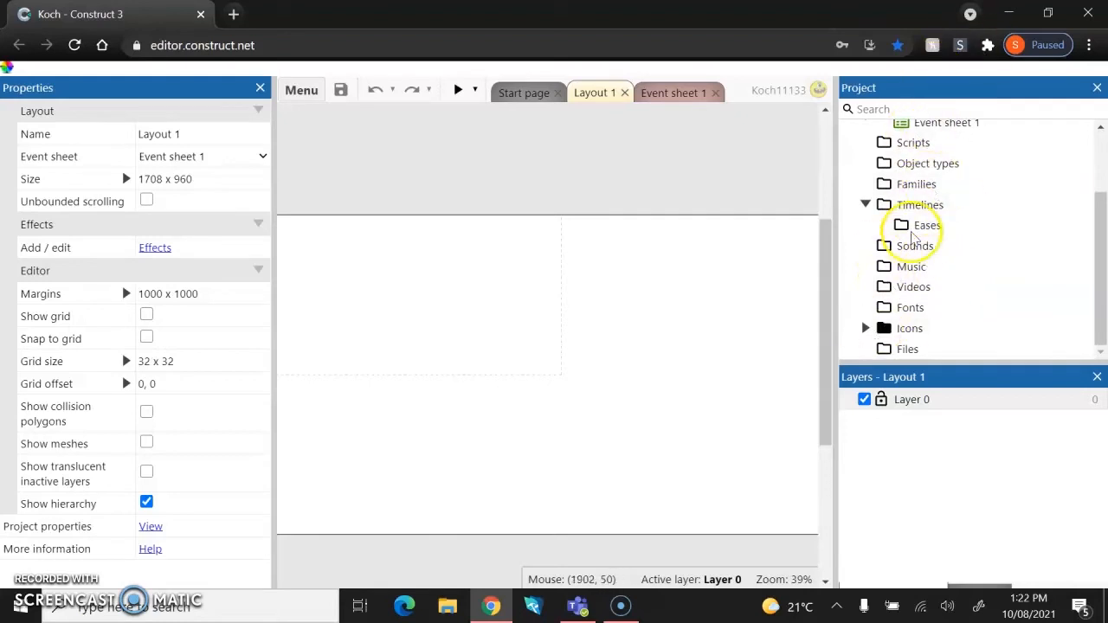
{"action": "scroll", "coordinate": [920, 251], "scroll_direction": "up", "scroll_amount": 2}
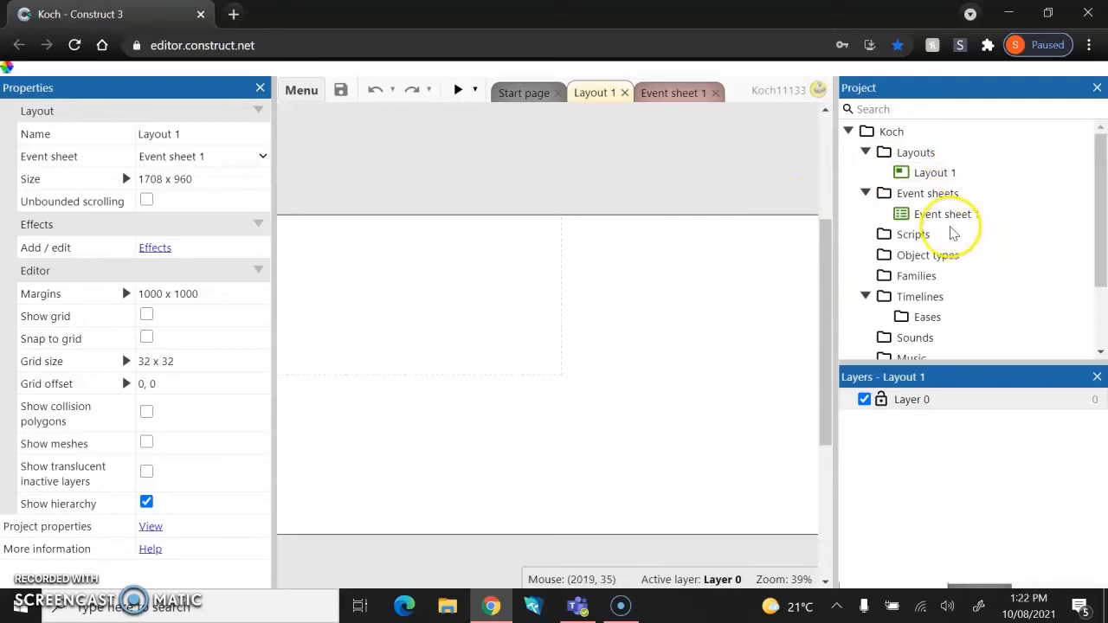
{"action": "left_click", "coordinate": [935, 173]}
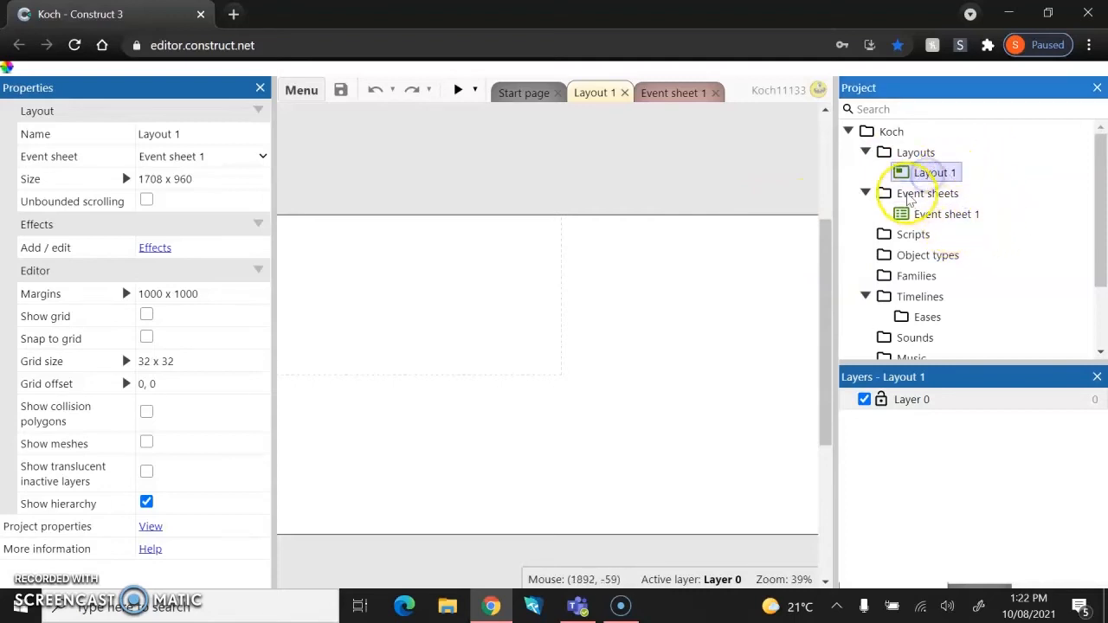
{"action": "left_click", "coordinate": [931, 217]}
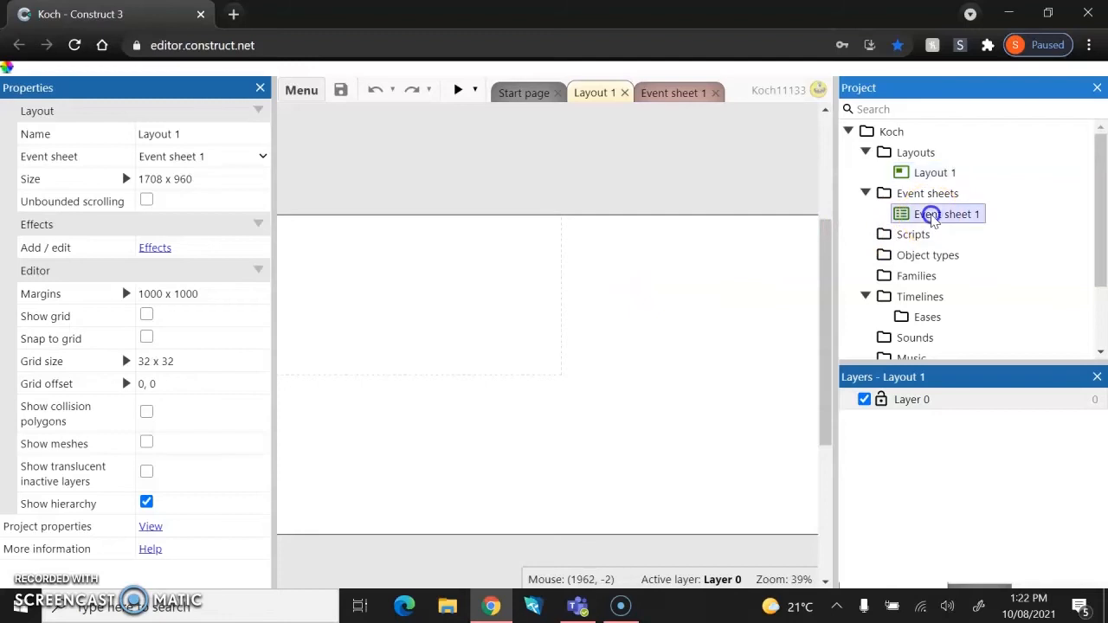
{"action": "left_click", "coordinate": [672, 97]}
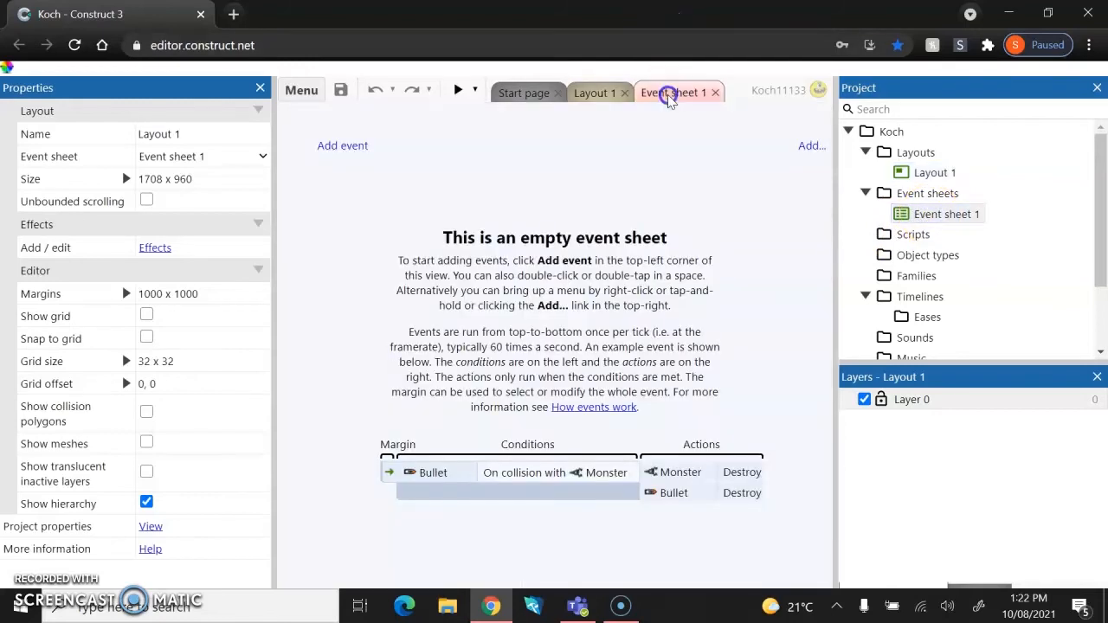
{"action": "left_click", "coordinate": [592, 92]}
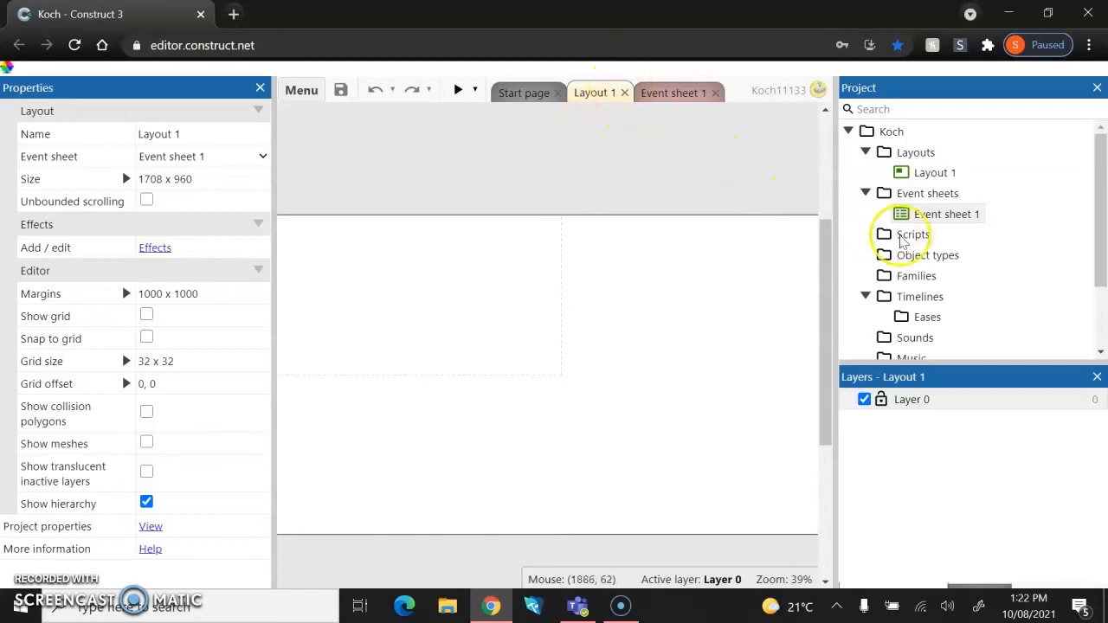
{"action": "left_click", "coordinate": [928, 172]}
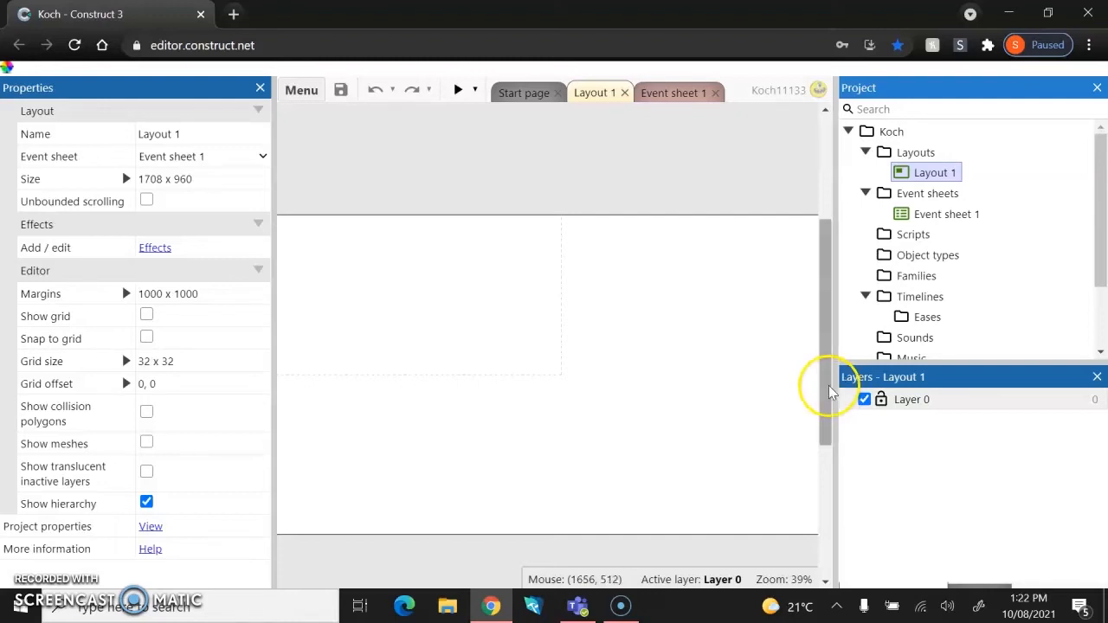
{"action": "scroll", "coordinate": [829, 164], "scroll_direction": "up", "scroll_amount": 1}
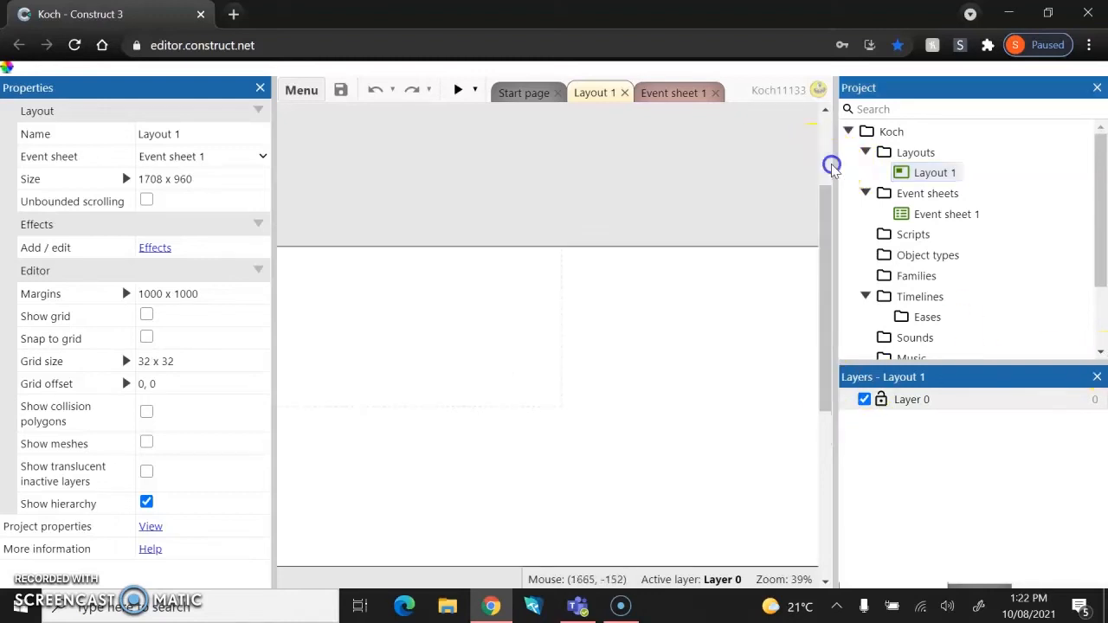
{"action": "scroll", "coordinate": [685, 335], "scroll_direction": "down", "scroll_amount": 2}
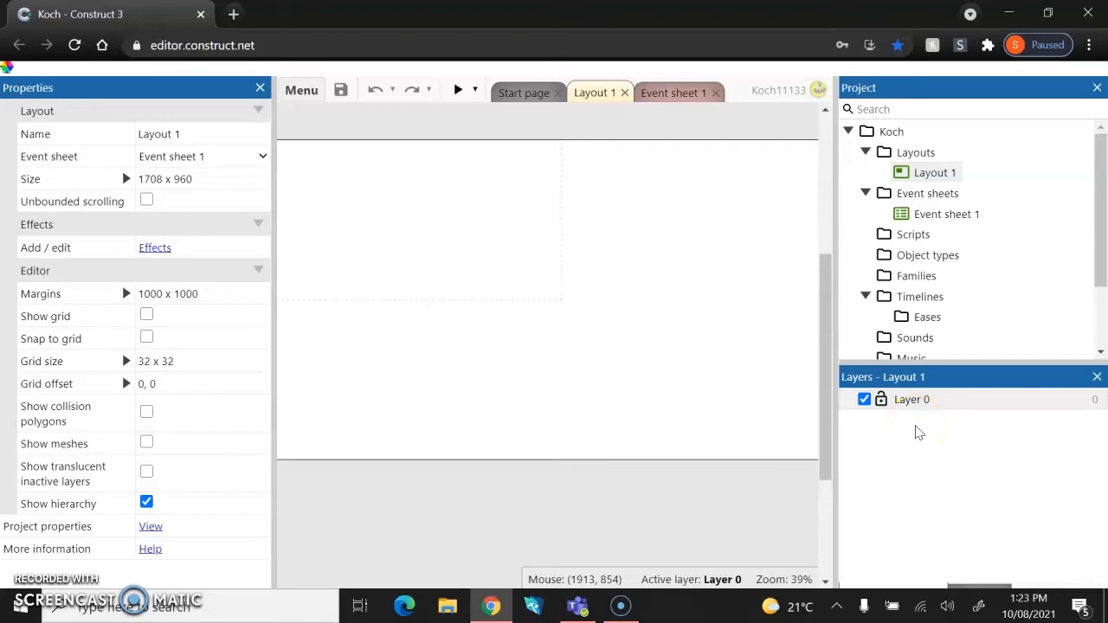
{"action": "left_click_drag", "start_coordinate": [833, 222], "coordinate": [924, 227]}
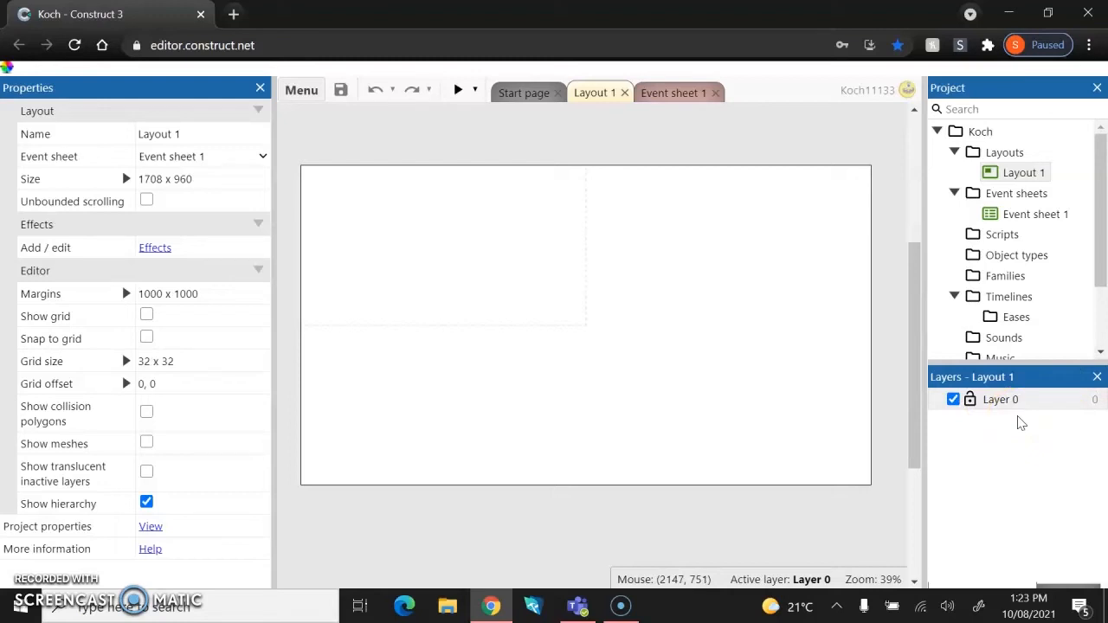
Insert a Tiled Background object and place it in the layout.
{"action": "left_click", "coordinate": [44, 557]}
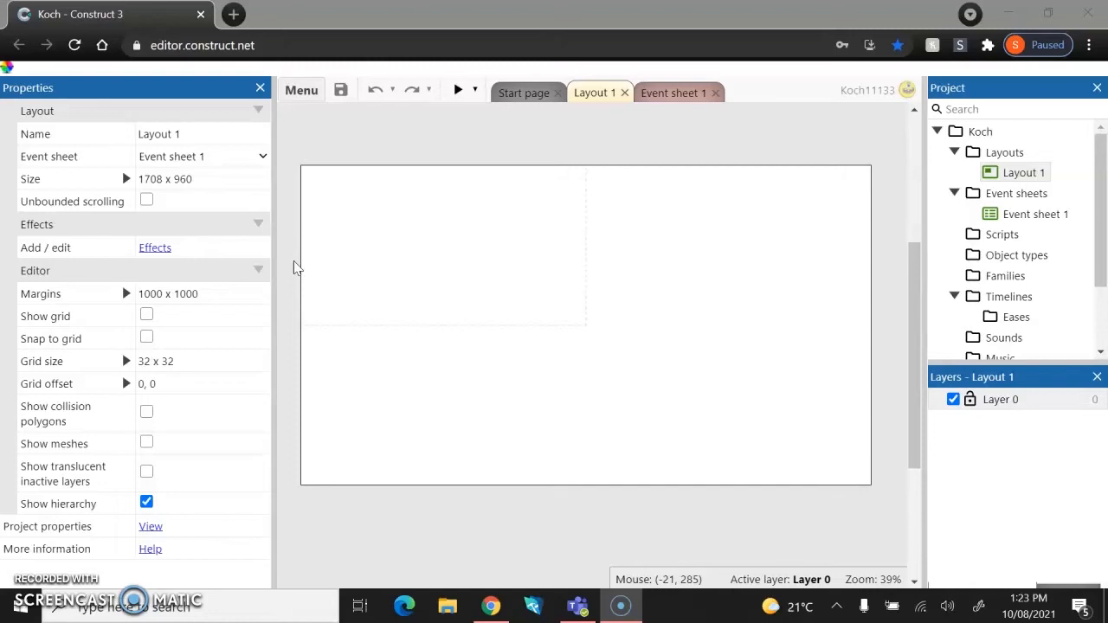
{"action": "double_click", "coordinate": [443, 248]}
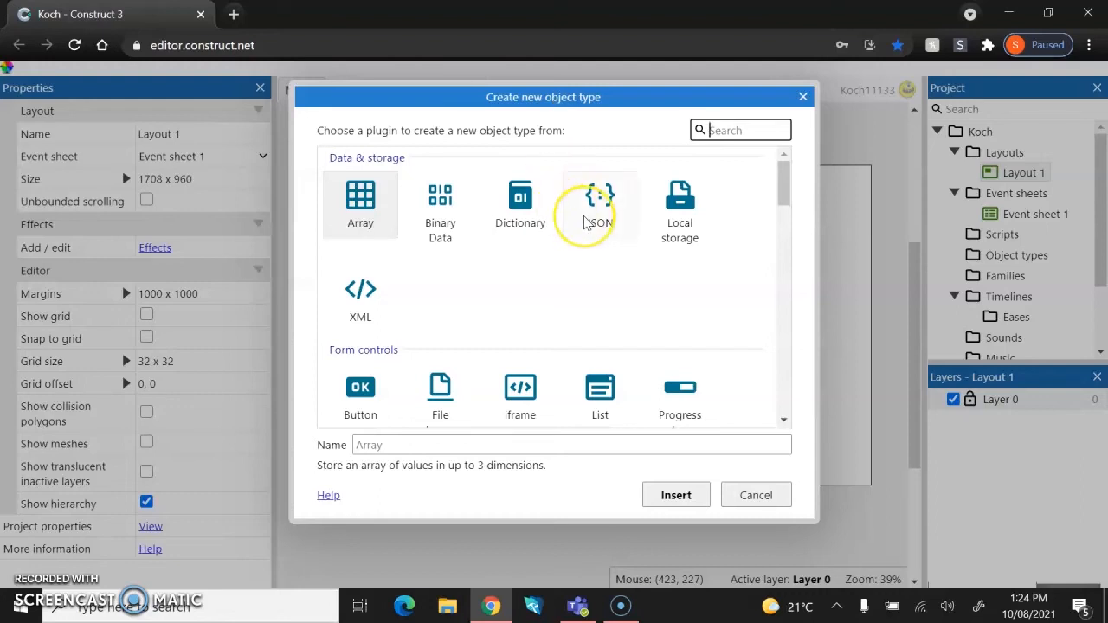
{"action": "scroll", "coordinate": [597, 204], "scroll_direction": "down", "scroll_amount": 4}
{"action": "scroll", "coordinate": [589, 216], "scroll_direction": "down", "scroll_amount": 1}
{"action": "left_click", "coordinate": [746, 102]}
{"action": "left_click", "coordinate": [727, 130]}
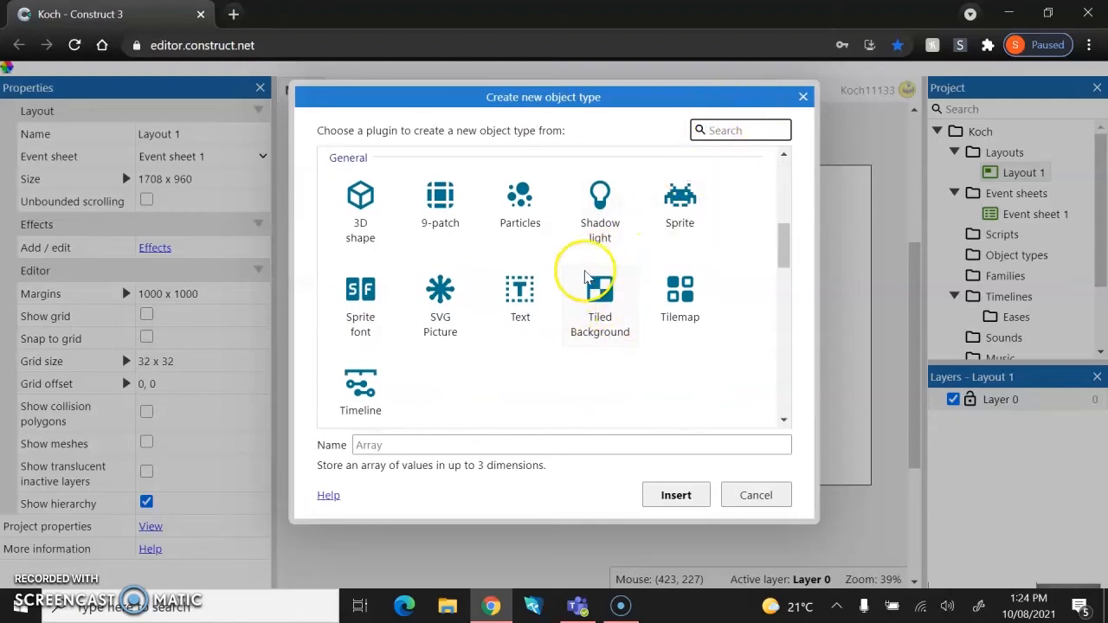
{"action": "left_click", "coordinate": [600, 304]}
{"action": "double_click", "coordinate": [600, 305]}
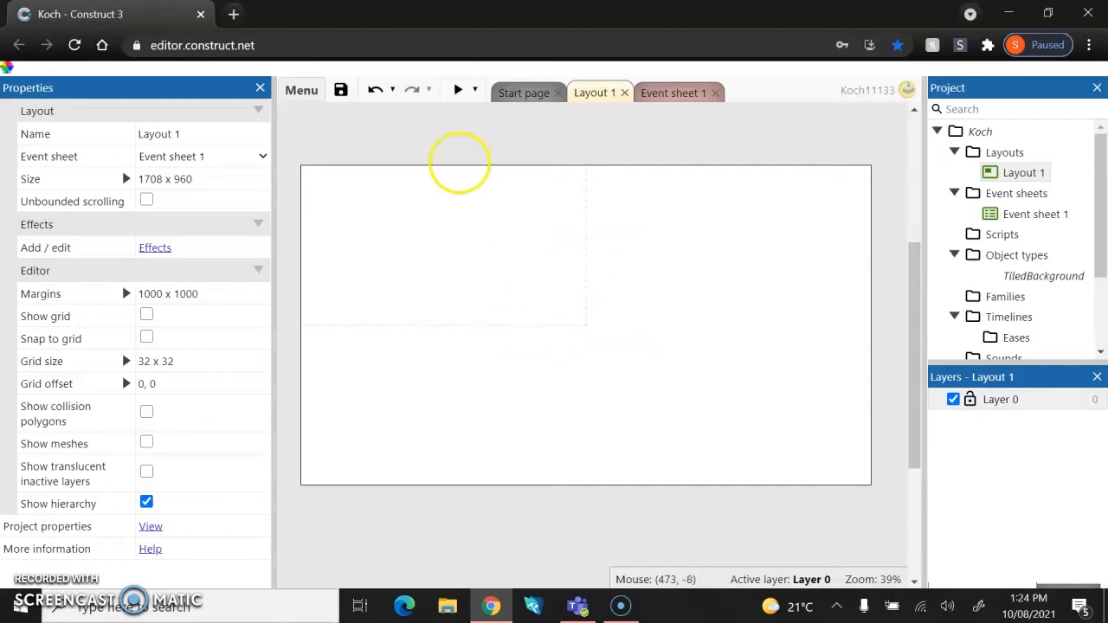
{"action": "double_click", "coordinate": [519, 279]}
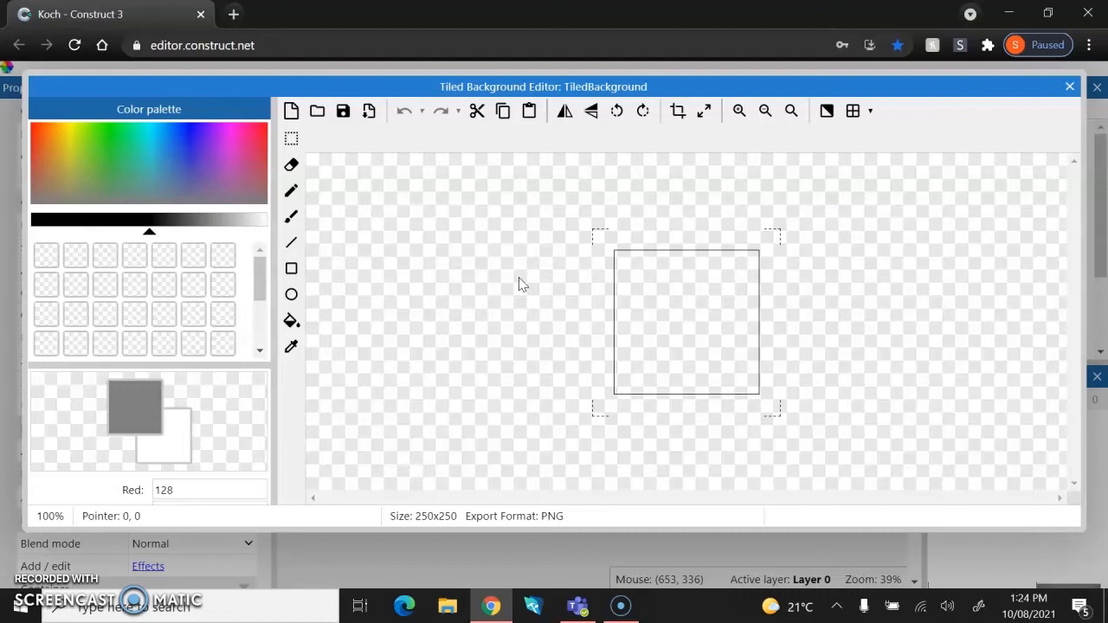
Load the background image from the Beginner Guide Assets folder into the tiled background and close the editor.
{"action": "left_click", "coordinate": [317, 113]}
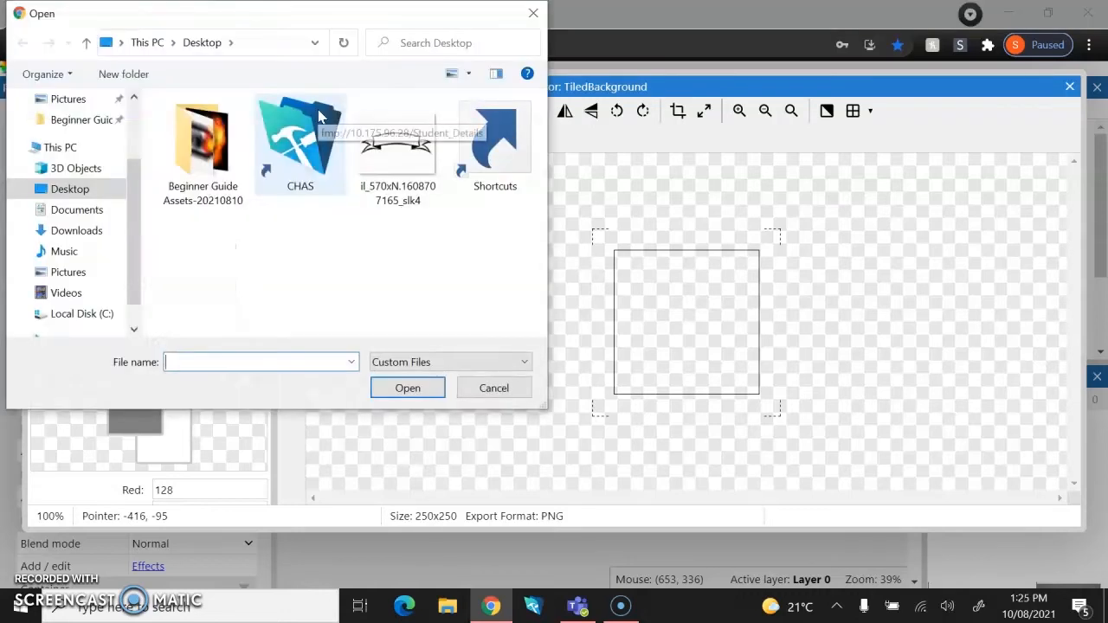
{"action": "double_click", "coordinate": [196, 173]}
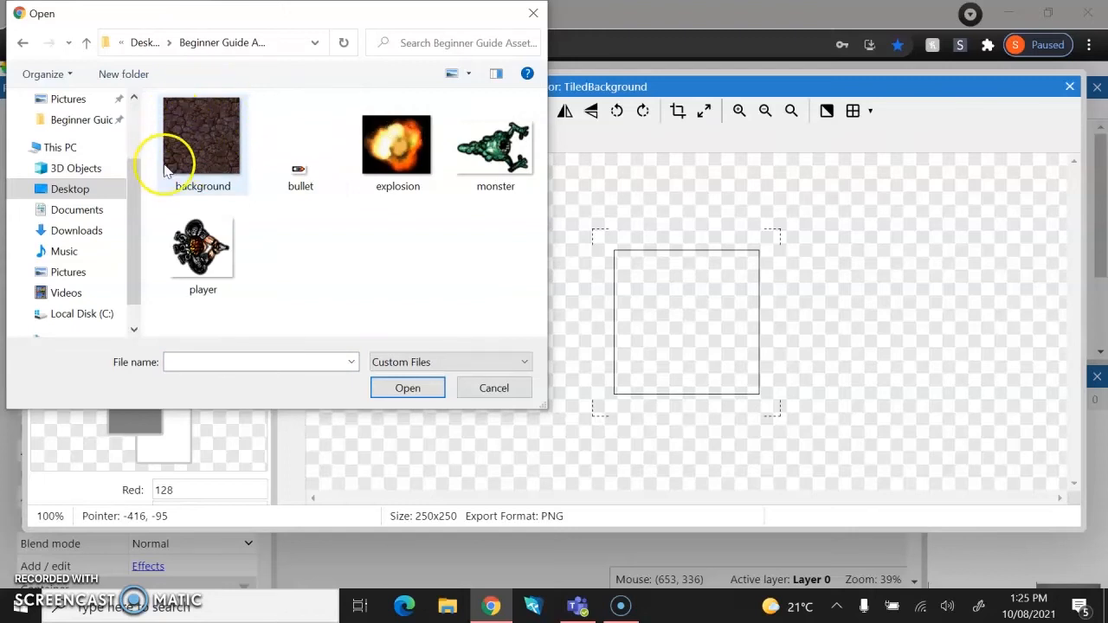
{"action": "left_click", "coordinate": [192, 152]}
{"action": "left_click", "coordinate": [395, 389]}
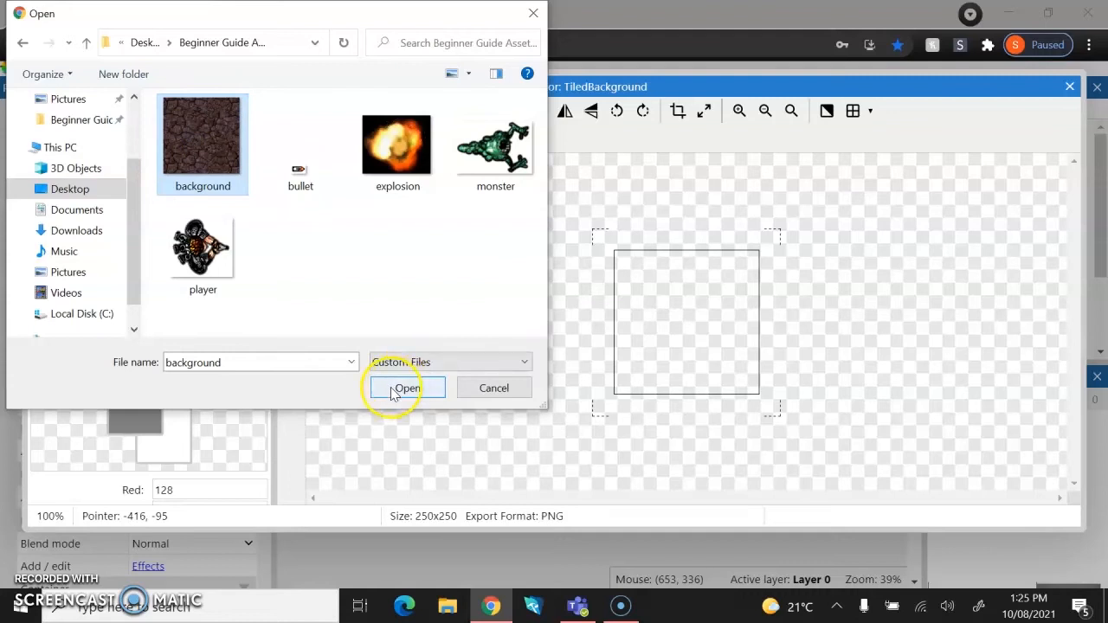
{"action": "left_click", "coordinate": [406, 387]}
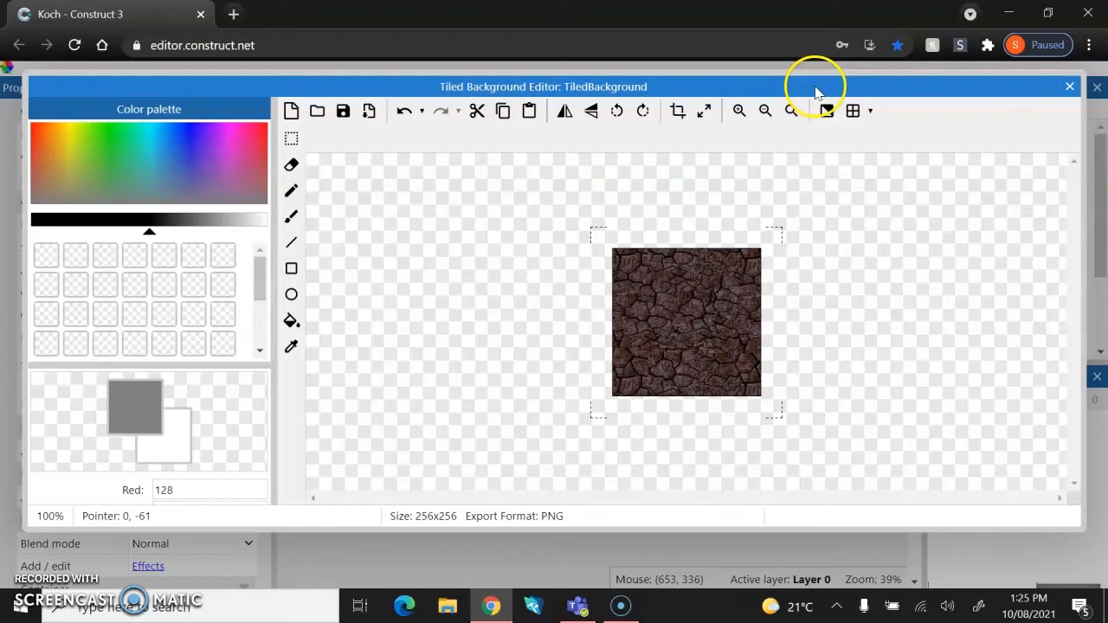
{"action": "left_click", "coordinate": [1072, 87]}
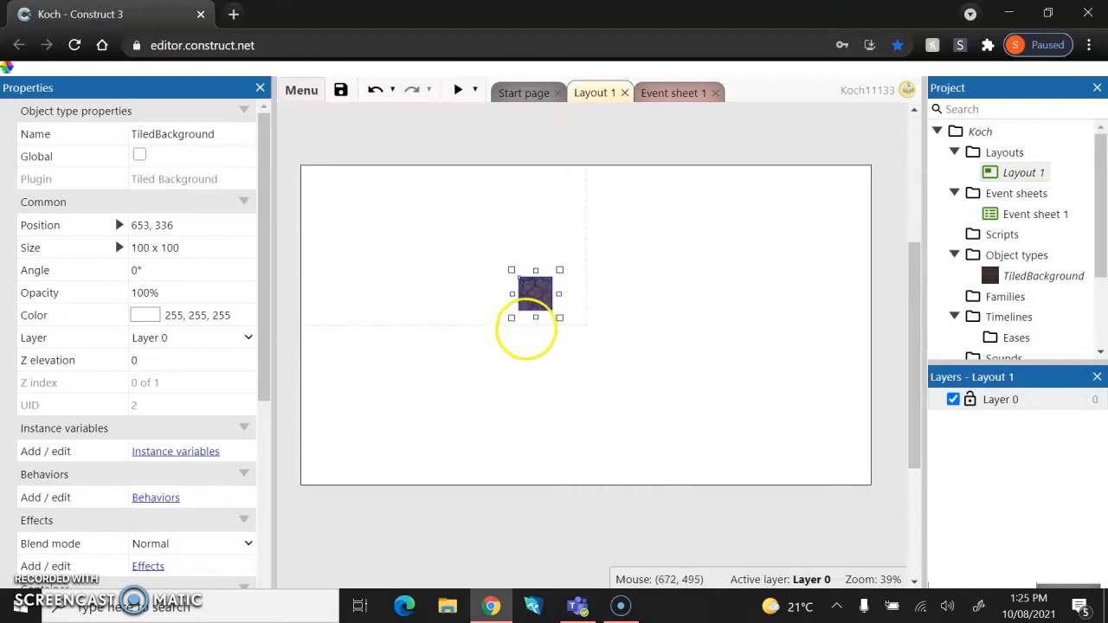
Move the tiled background to the layout's top-left corner and stretch it to about 1710 x 974.
{"action": "right_click", "coordinate": [530, 287]}
{"action": "left_click_drag", "start_coordinate": [532, 294], "coordinate": [314, 179]}
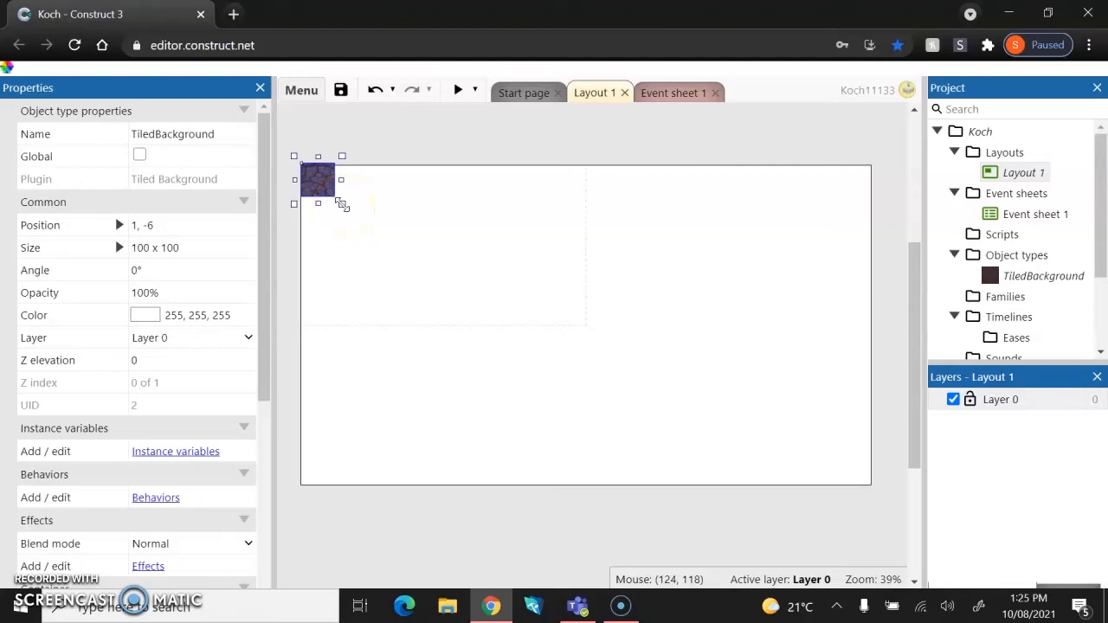
{"action": "left_click", "coordinate": [342, 205]}
{"action": "left_click_drag", "start_coordinate": [342, 205], "coordinate": [878, 496]}
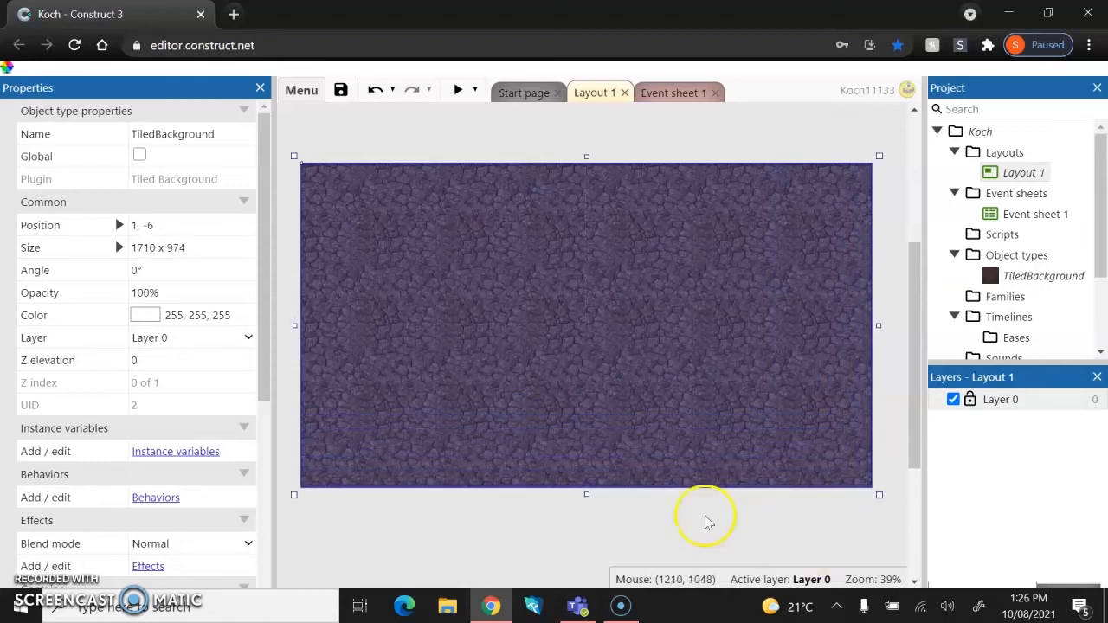
Adjust the tiled background's height to about 968 so it matches the layout.
{"action": "left_click_drag", "start_coordinate": [587, 493], "coordinate": [565, 395]}
{"action": "scroll", "coordinate": [565, 395], "scroll_direction": "up", "scroll_amount": 1}
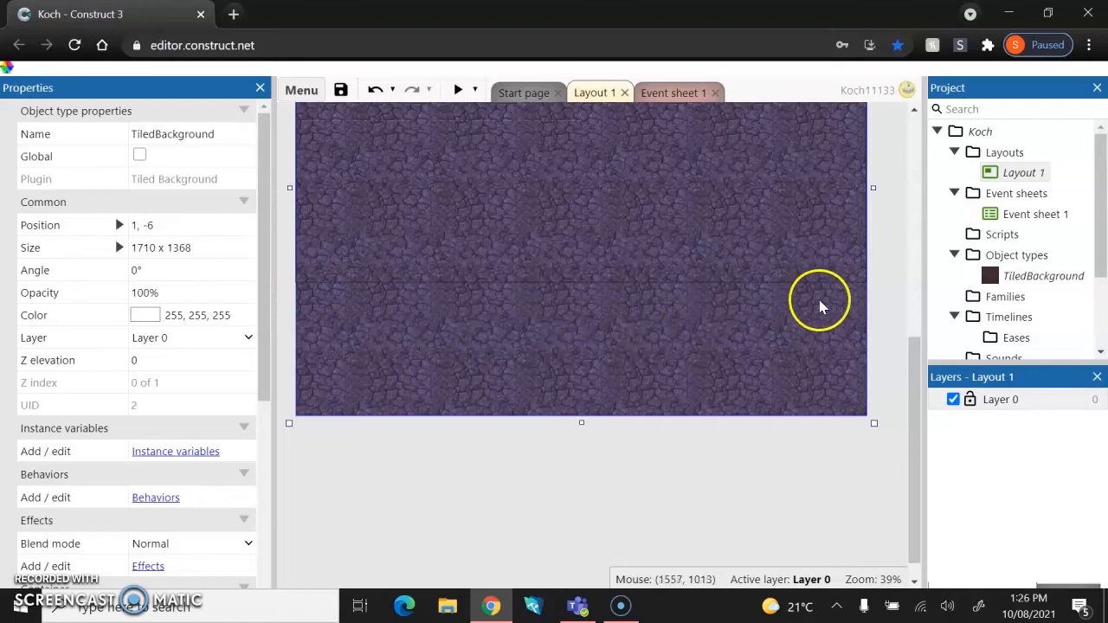
{"action": "scroll", "coordinate": [724, 284], "scroll_direction": "up", "scroll_amount": 5, "text": "ctrl"}
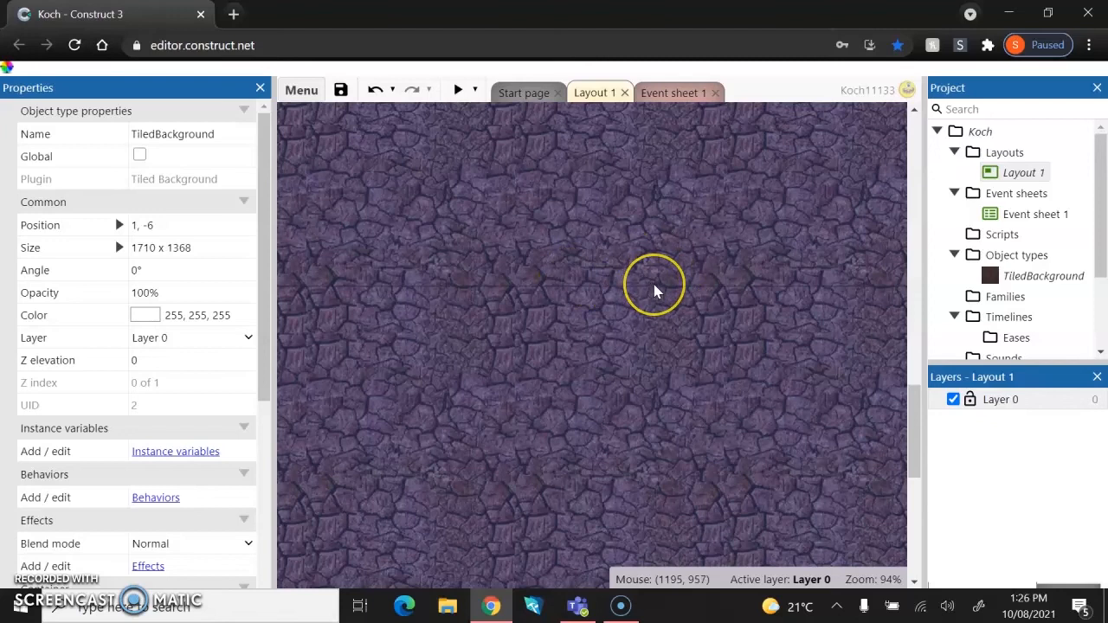
{"action": "scroll", "coordinate": [653, 291], "scroll_direction": "down", "scroll_amount": 5, "text": "ctrl"}
{"action": "scroll", "coordinate": [653, 292], "scroll_direction": "down", "scroll_amount": 2, "text": "ctrl"}
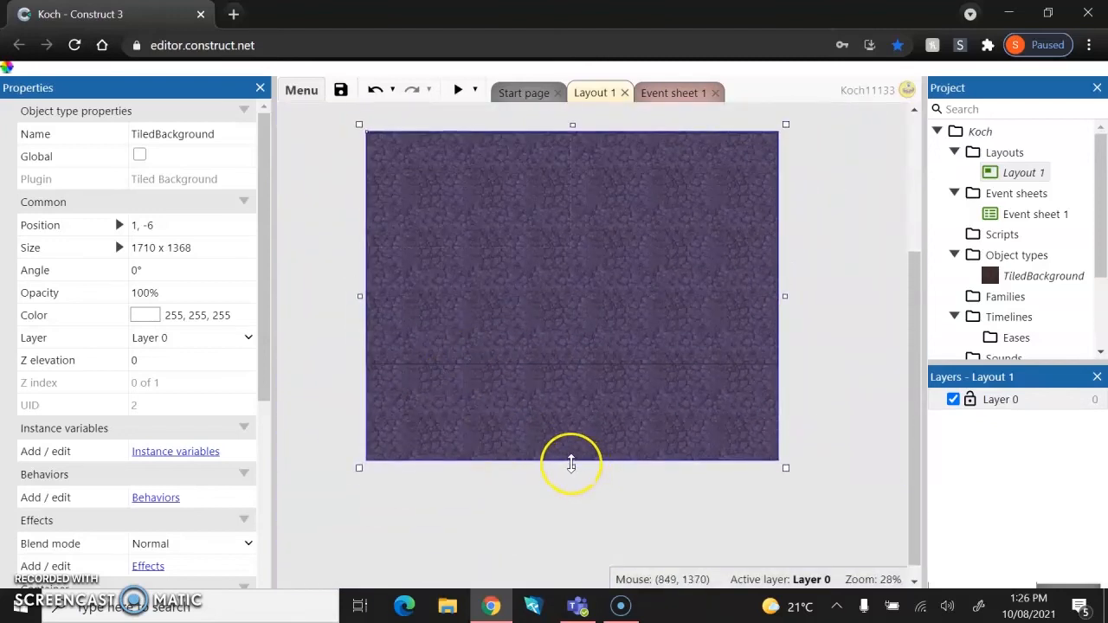
{"action": "left_click_drag", "start_coordinate": [571, 464], "coordinate": [552, 366]}
{"action": "scroll", "coordinate": [612, 499], "scroll_direction": "up", "scroll_amount": 2}
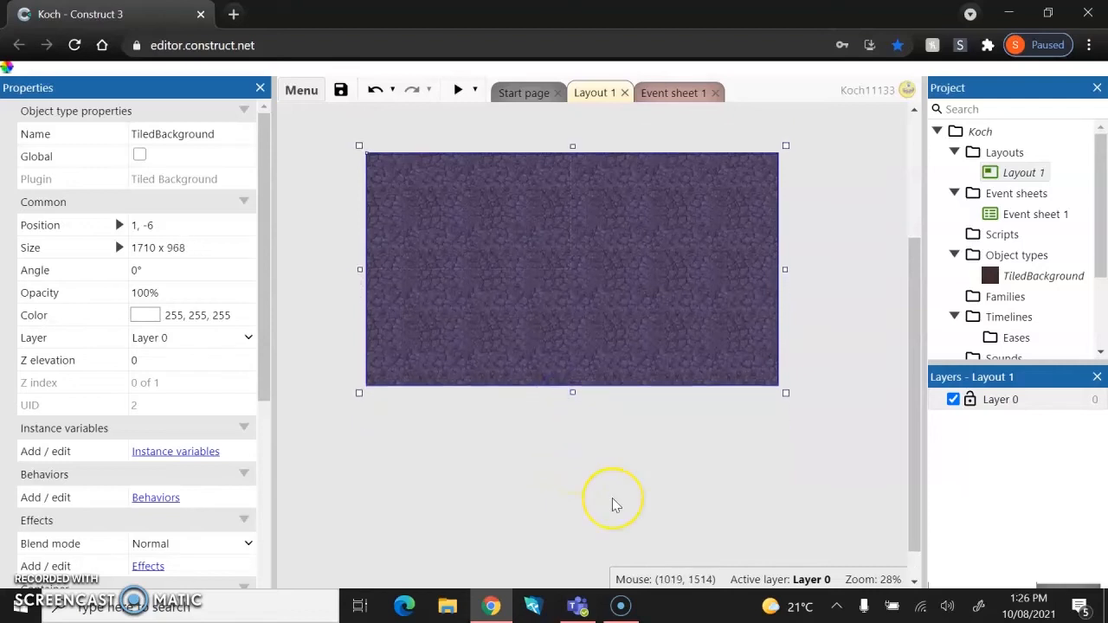
{"action": "scroll", "coordinate": [717, 546], "scroll_direction": "up", "scroll_amount": 2}
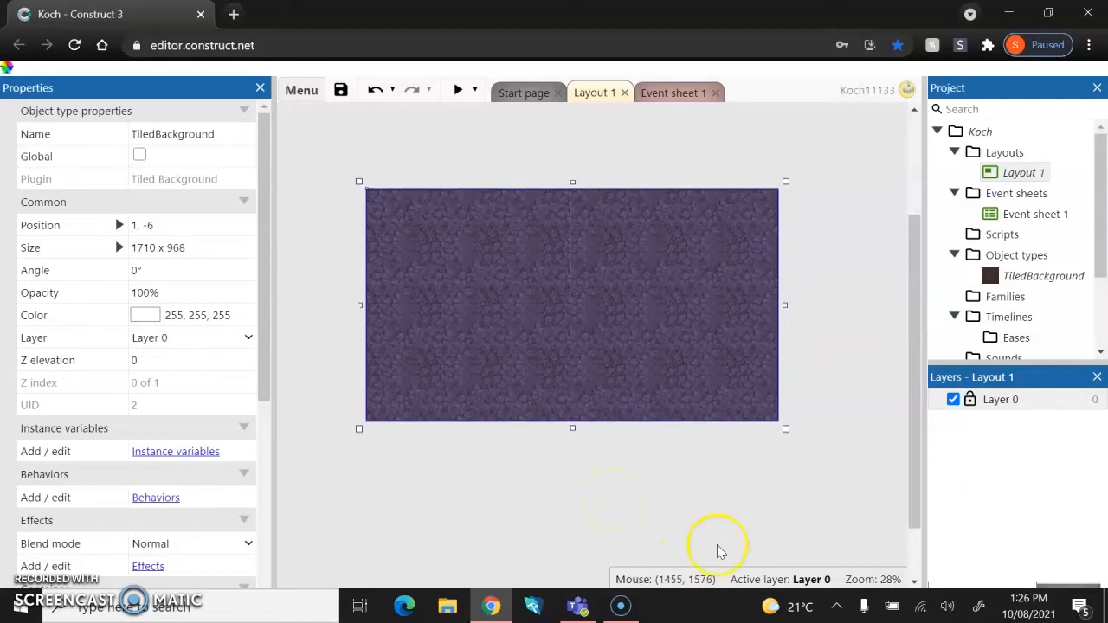
{"action": "right_click", "coordinate": [660, 488]}
{"action": "left_click", "coordinate": [585, 494]}
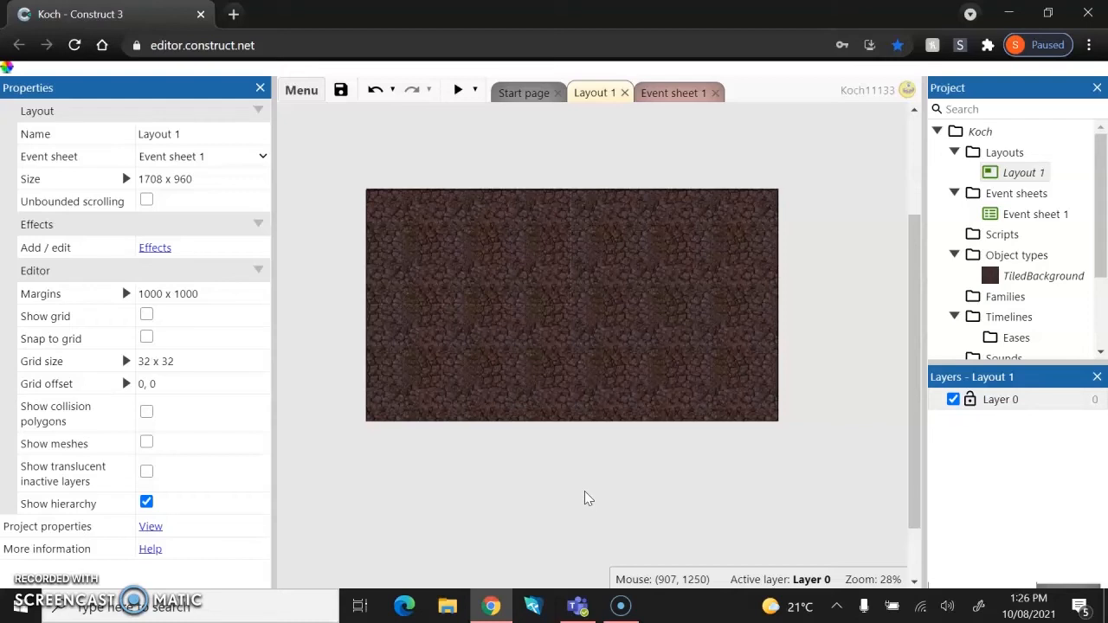
{"action": "left_click", "coordinate": [531, 419]}
{"action": "left_click", "coordinate": [504, 347]}
{"action": "left_click", "coordinate": [499, 531]}
Lock the tiled background so it can no longer be selected in the layout.
{"action": "left_click", "coordinate": [551, 316]}
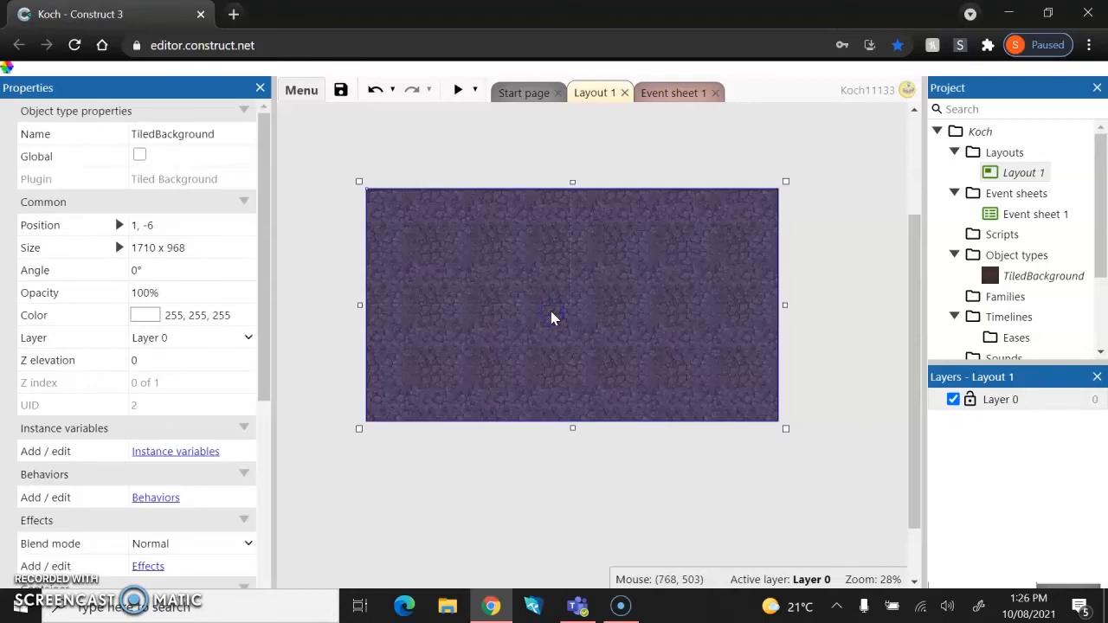
{"action": "right_click", "coordinate": [551, 316]}
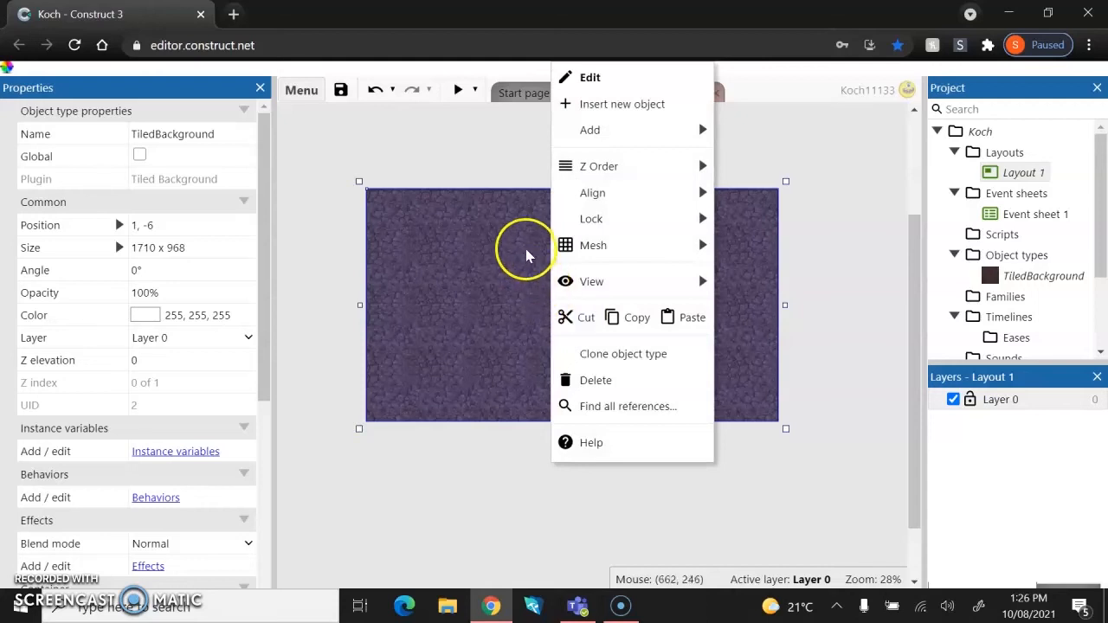
{"action": "mouse_move", "coordinate": [567, 220]}
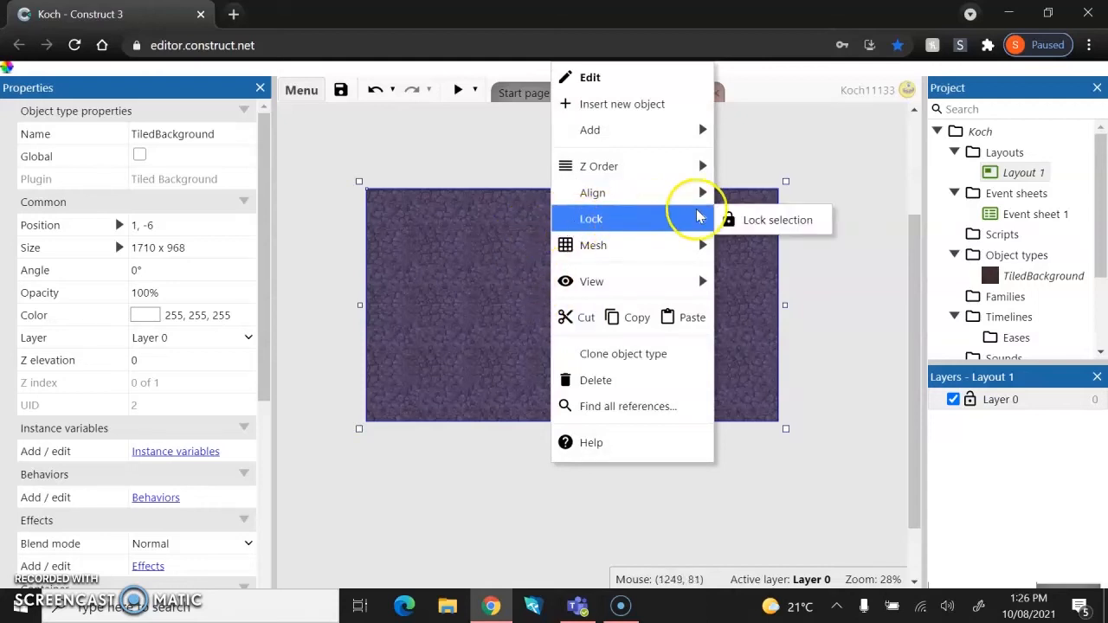
{"action": "left_click", "coordinate": [751, 227]}
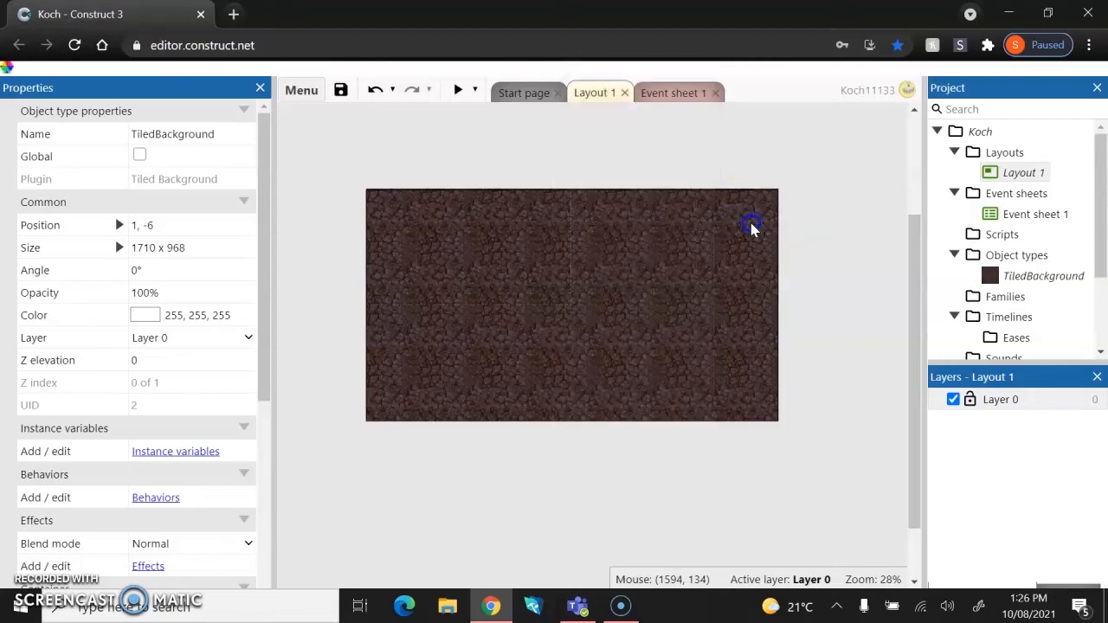
{"action": "double_click", "coordinate": [695, 223]}
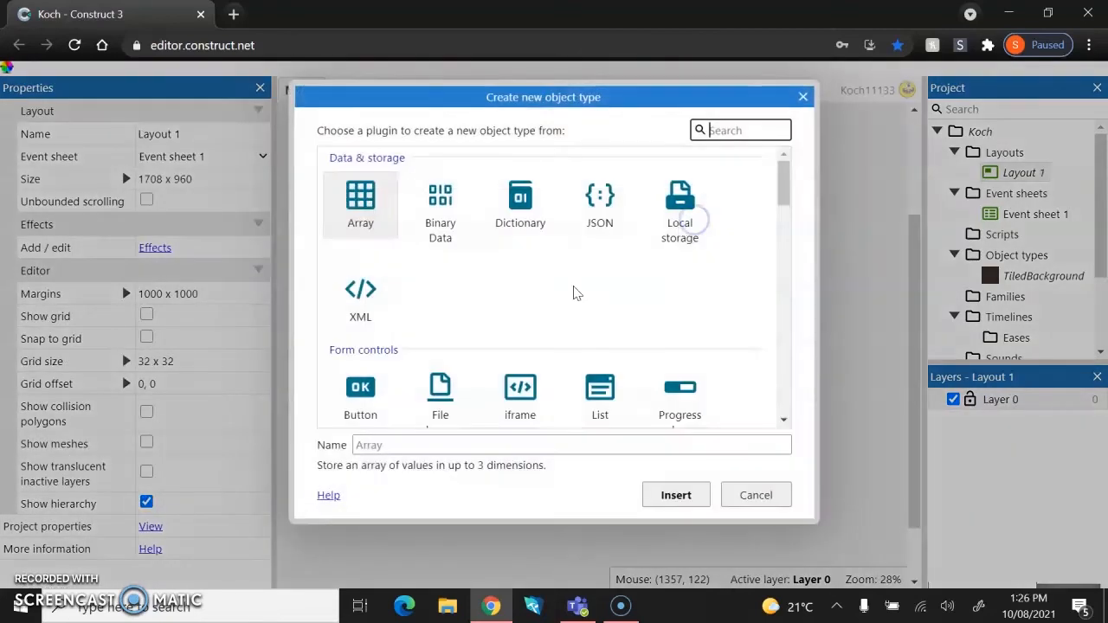
{"action": "left_click", "coordinate": [803, 96]}
{"action": "left_click_drag", "start_coordinate": [381, 168], "coordinate": [215, 497]}
{"action": "scroll", "coordinate": [488, 378], "scroll_direction": "right", "scroll_amount": 1}
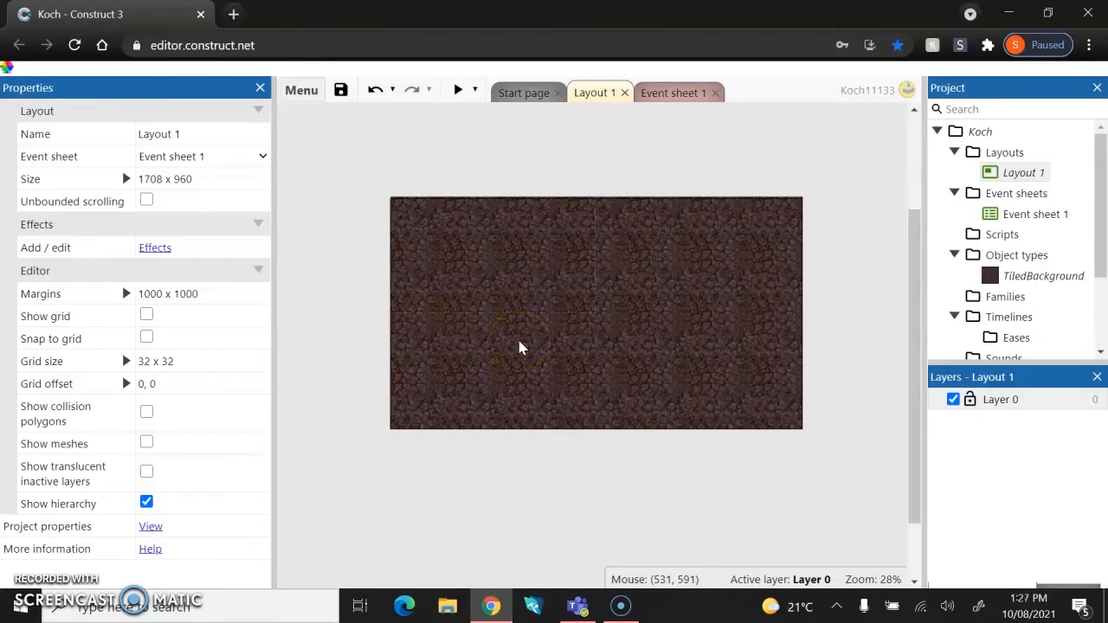
Insert a Sprite object and place it in the middle of the layout.
{"action": "double_click", "coordinate": [568, 319]}
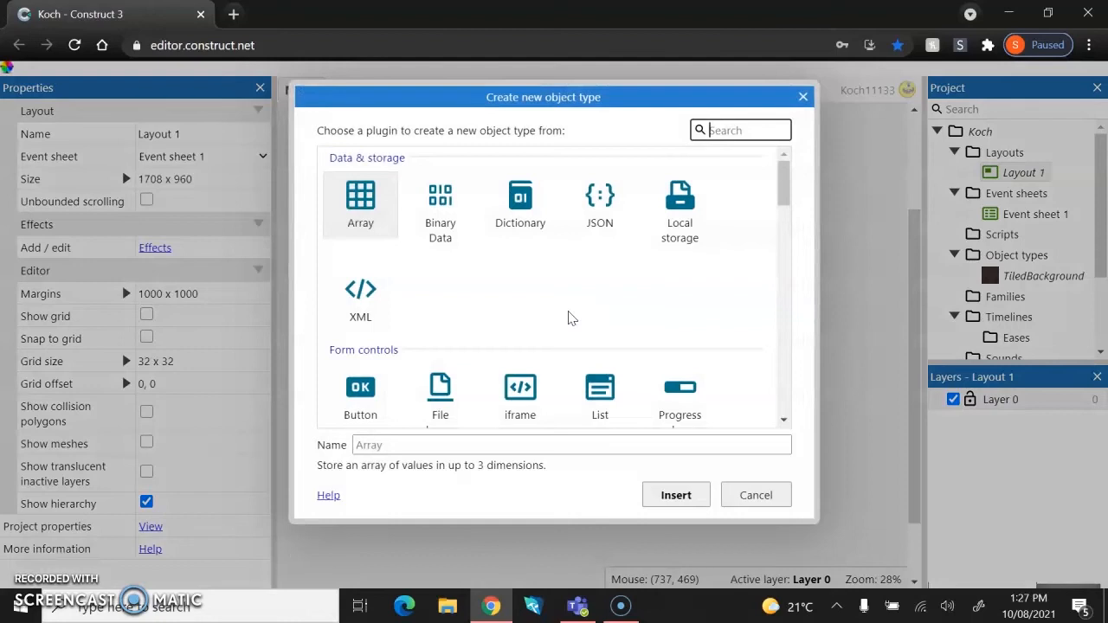
{"action": "scroll", "coordinate": [567, 319], "scroll_direction": "down", "scroll_amount": 4}
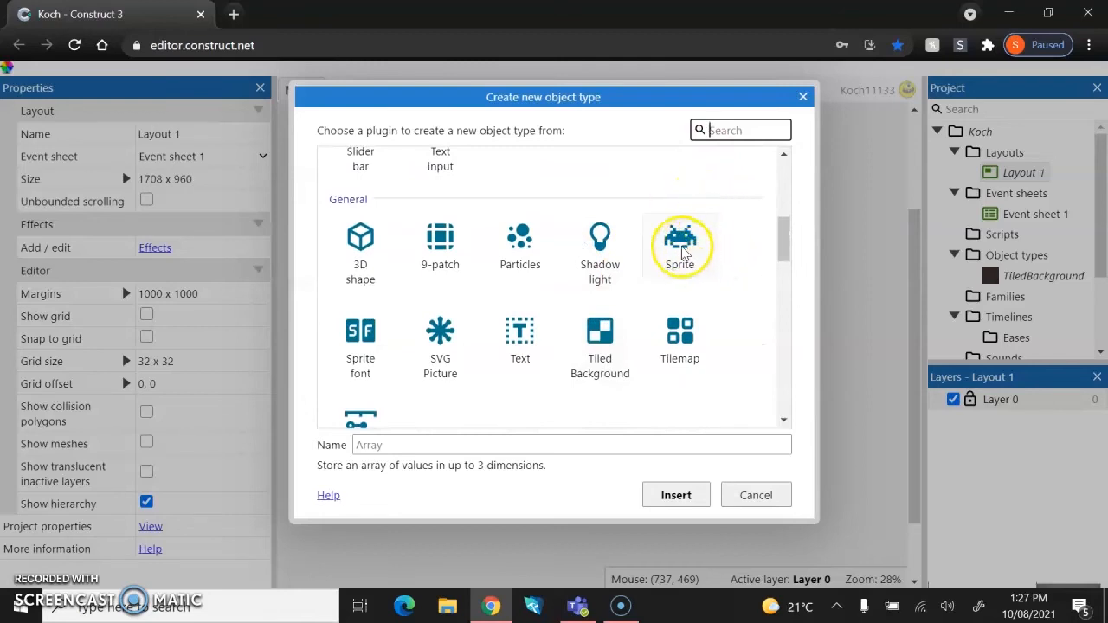
{"action": "left_click", "coordinate": [676, 227]}
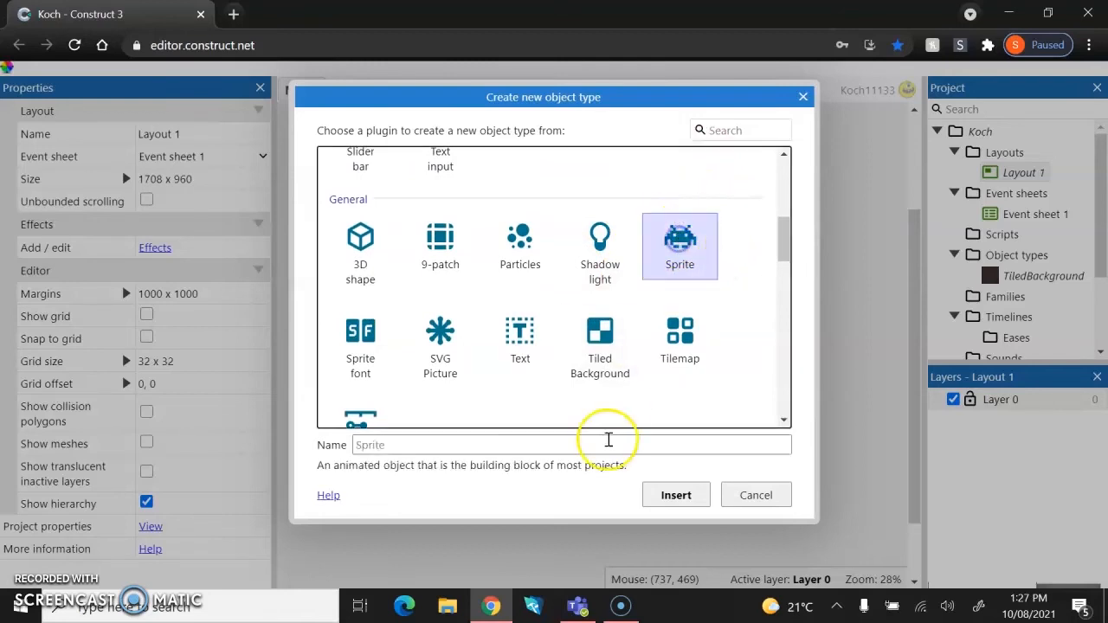
{"action": "left_click", "coordinate": [663, 496]}
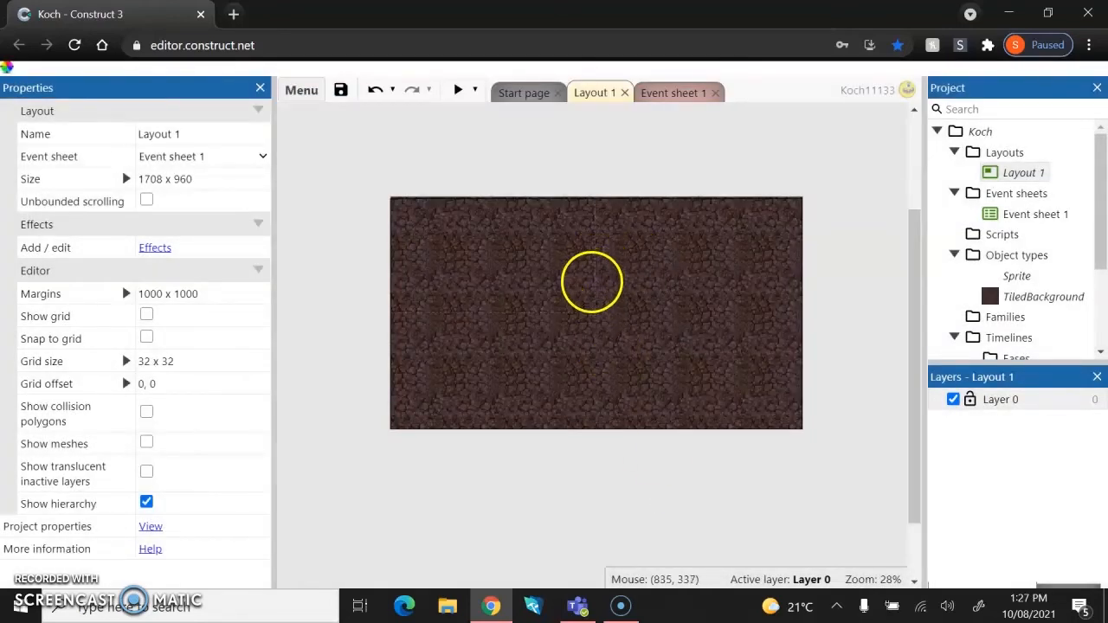
{"action": "left_click", "coordinate": [591, 282]}
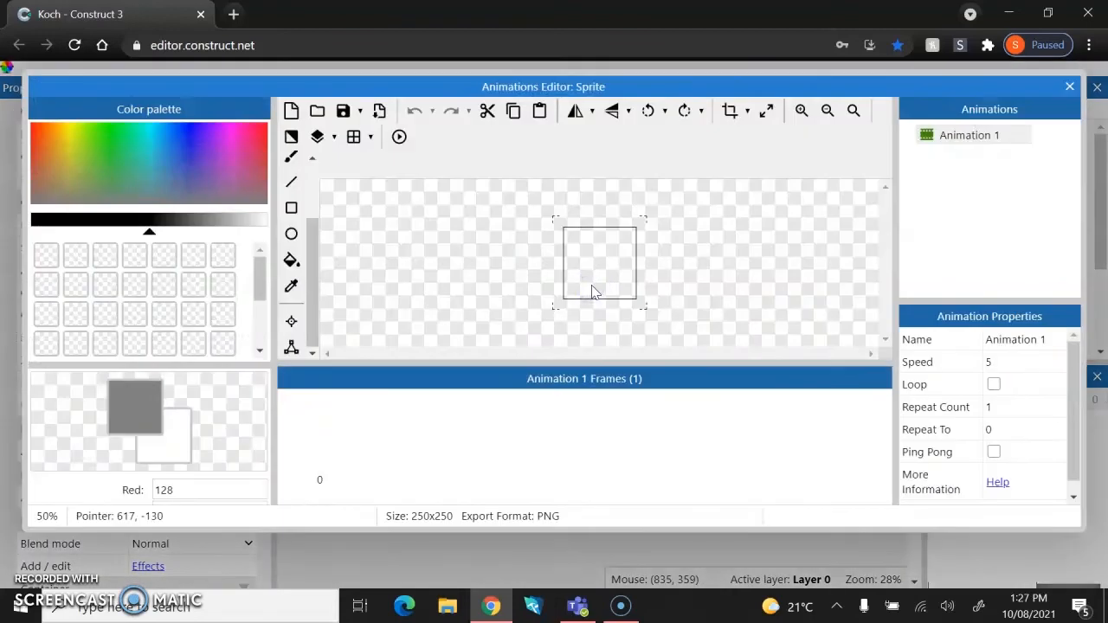
Load the player image from the Beginner Guide Assets folder into the sprite and close the animations editor.
{"action": "left_click", "coordinate": [318, 112]}
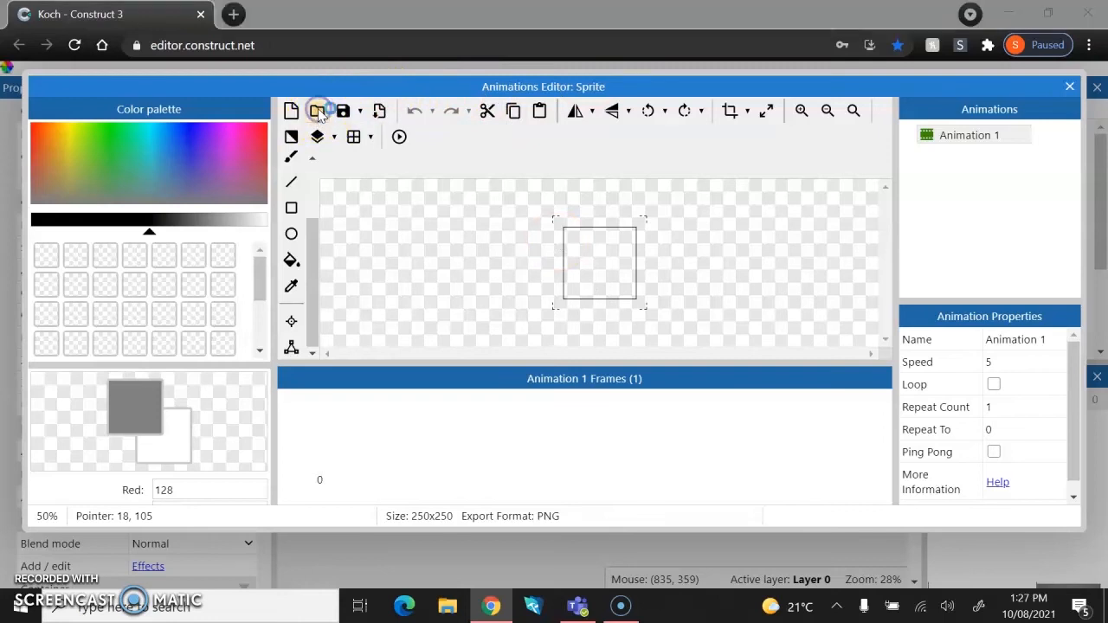
{"action": "double_click", "coordinate": [200, 230]}
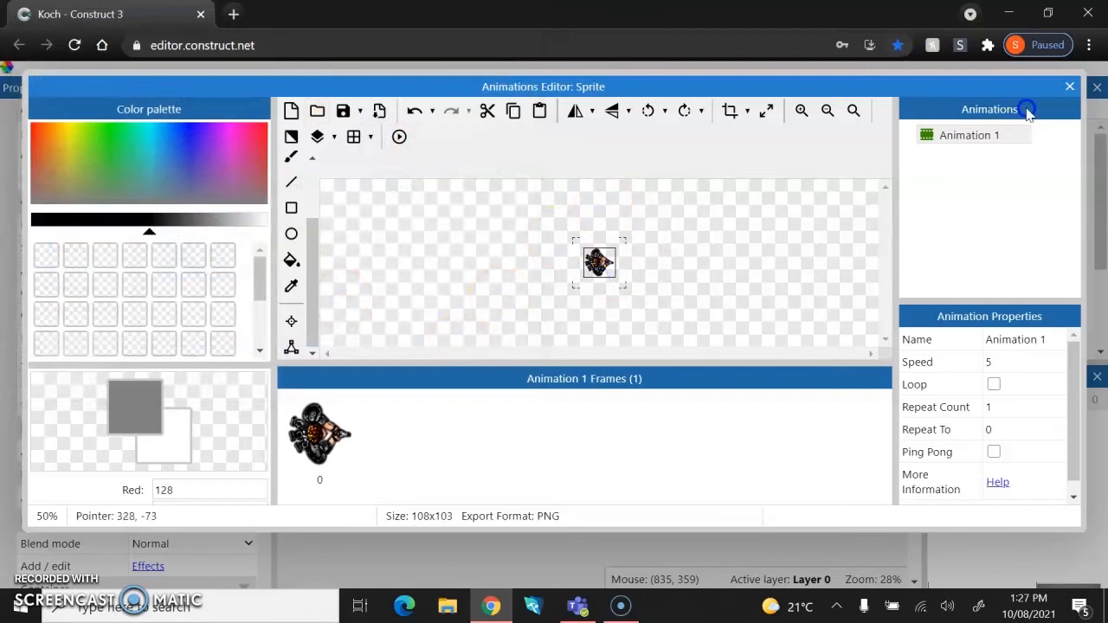
{"action": "left_click", "coordinate": [1067, 87]}
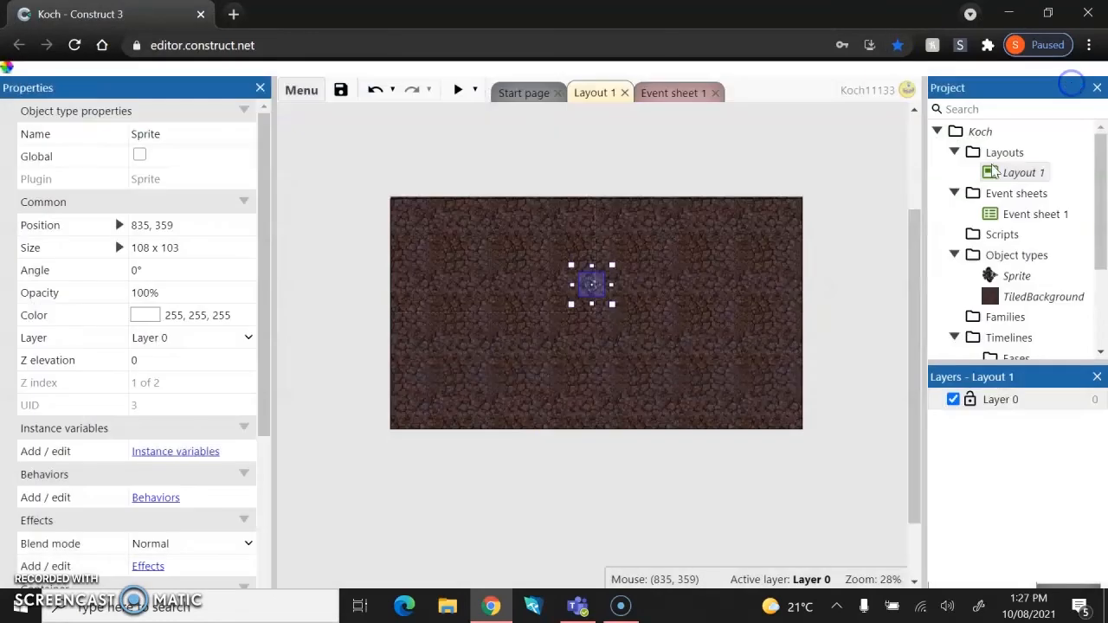
Insert a second Sprite left of center and load the monster image into it, then close the editor.
{"action": "left_click", "coordinate": [597, 351]}
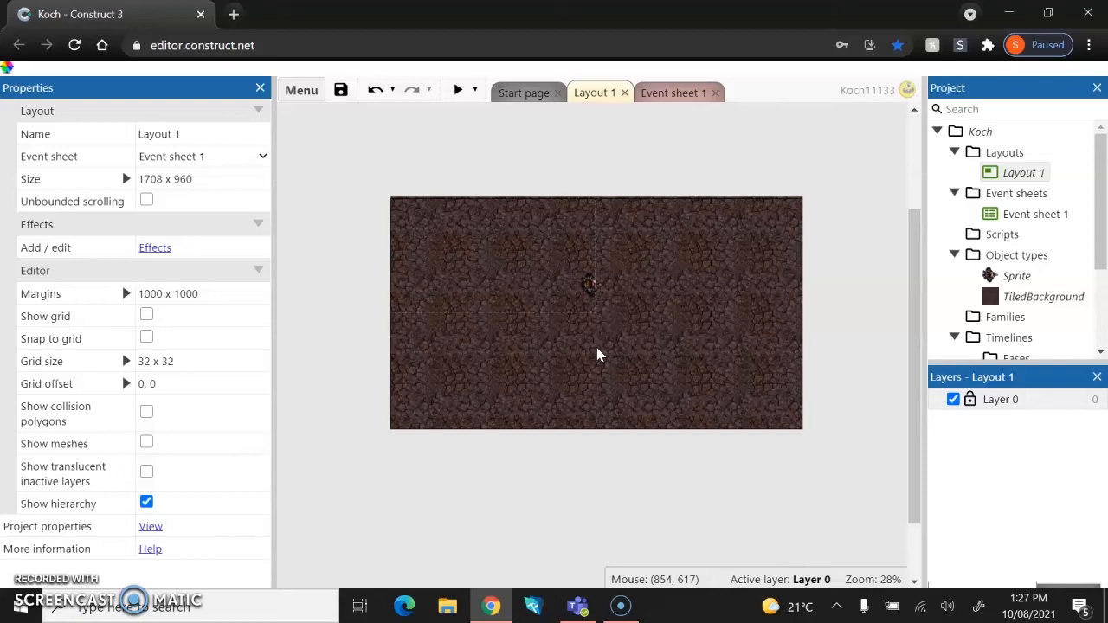
{"action": "right_click", "coordinate": [597, 348]}
{"action": "left_click", "coordinate": [597, 348]}
{"action": "scroll", "coordinate": [606, 242], "scroll_direction": "down", "scroll_amount": 3}
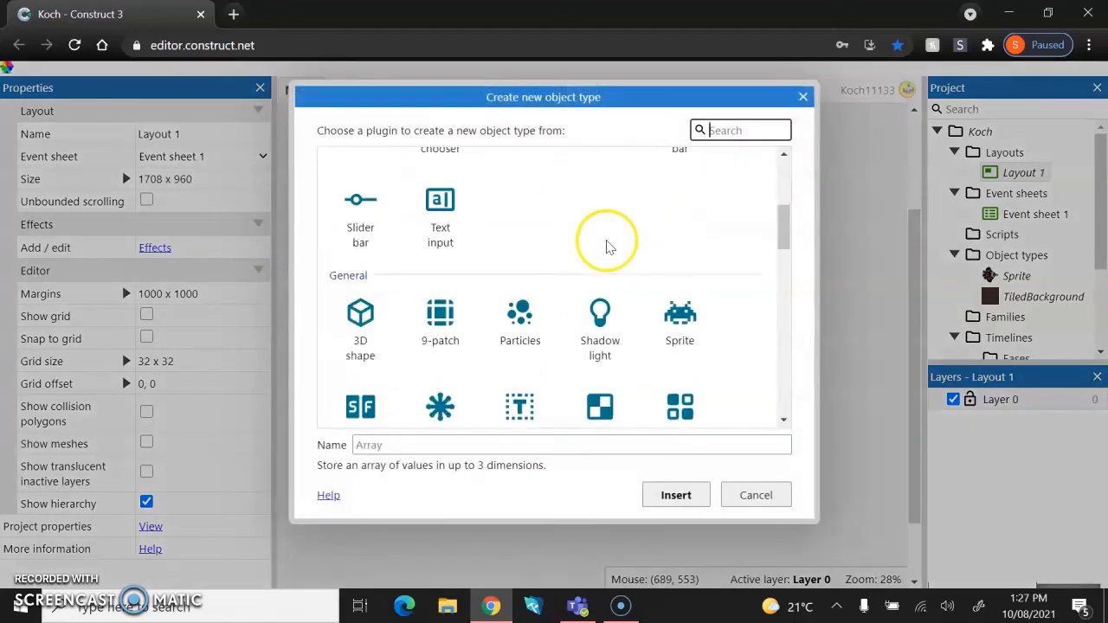
{"action": "double_click", "coordinate": [683, 307]}
{"action": "left_click", "coordinate": [465, 310]}
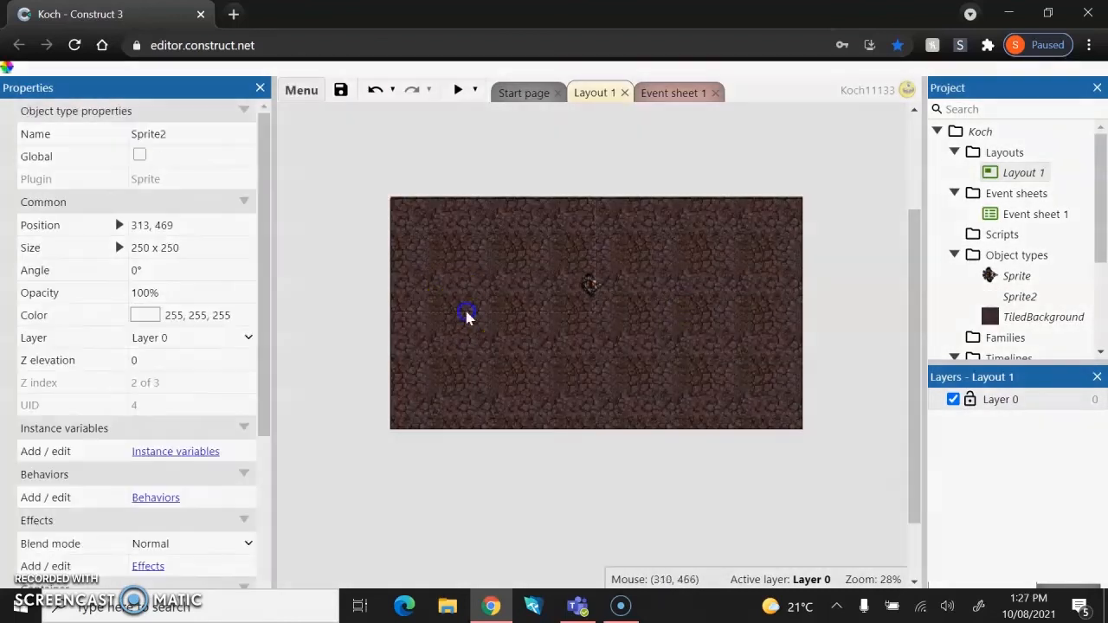
{"action": "left_click", "coordinate": [316, 109]}
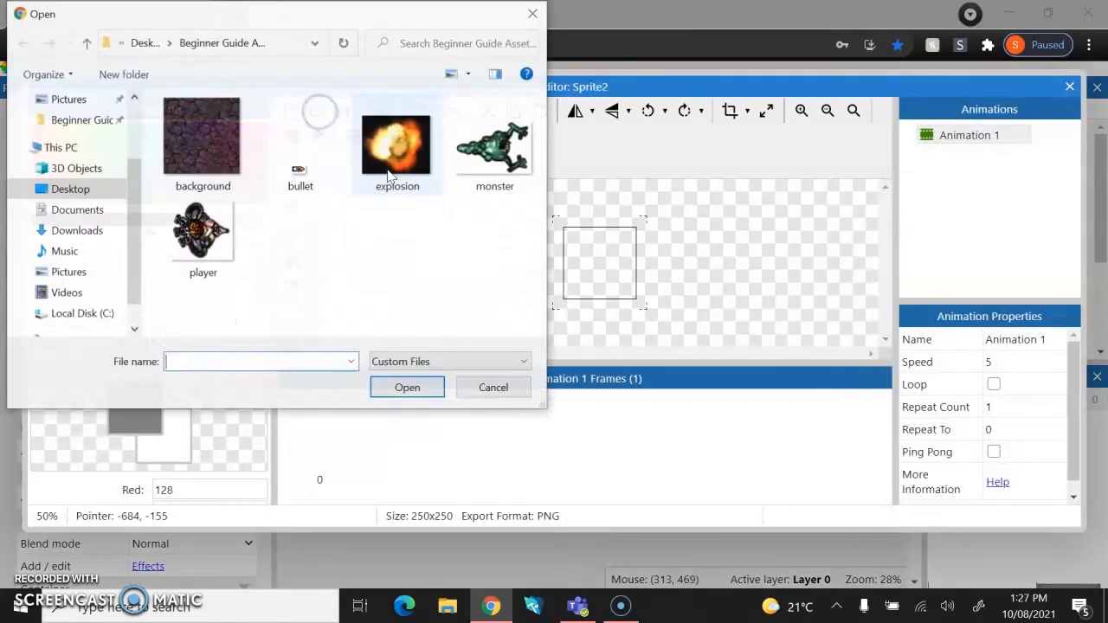
{"action": "double_click", "coordinate": [489, 147]}
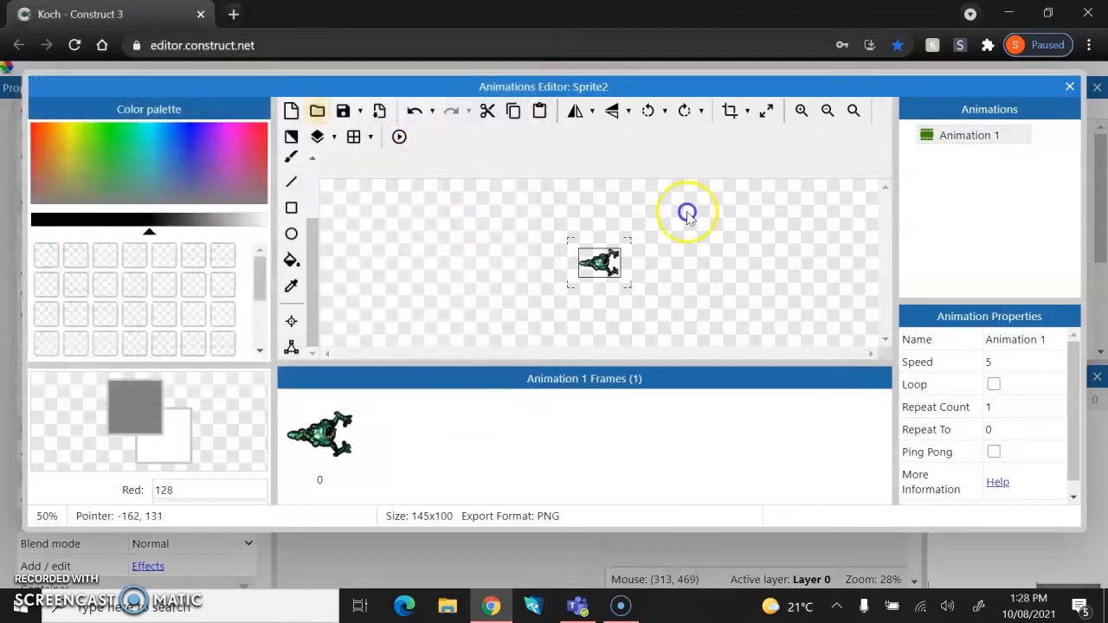
{"action": "left_click", "coordinate": [1070, 86]}
Insert a third Sprite near the center and load the explosion image into it, then close the editor.
{"action": "double_click", "coordinate": [653, 327]}
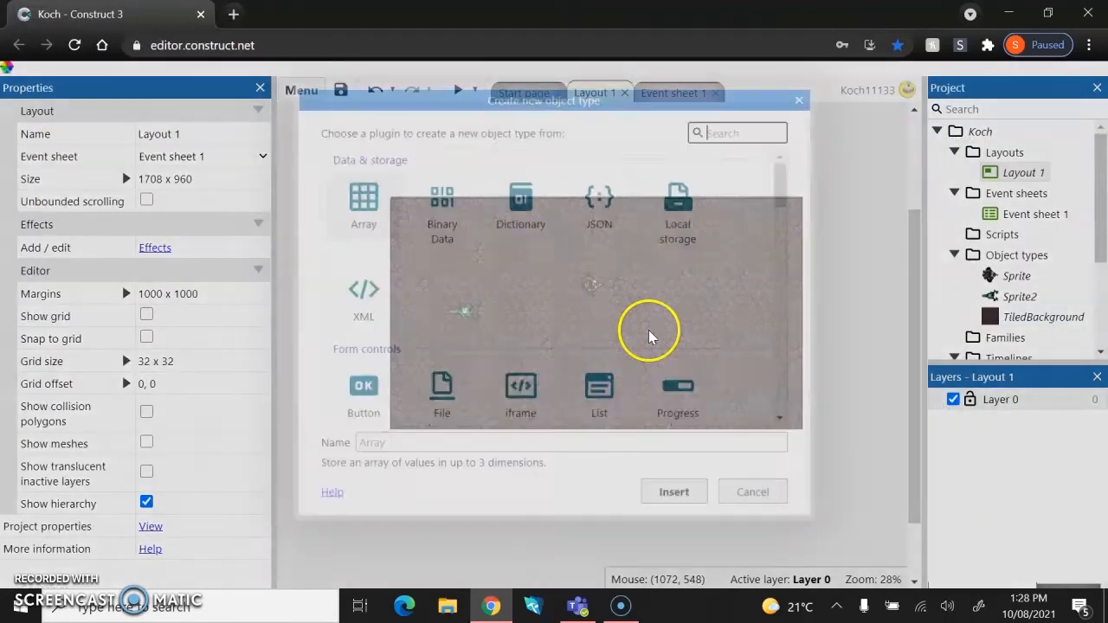
{"action": "scroll", "coordinate": [476, 294], "scroll_direction": "down", "scroll_amount": 3}
{"action": "left_click", "coordinate": [666, 302]}
{"action": "left_click", "coordinate": [668, 301]}
{"action": "left_click", "coordinate": [548, 314]}
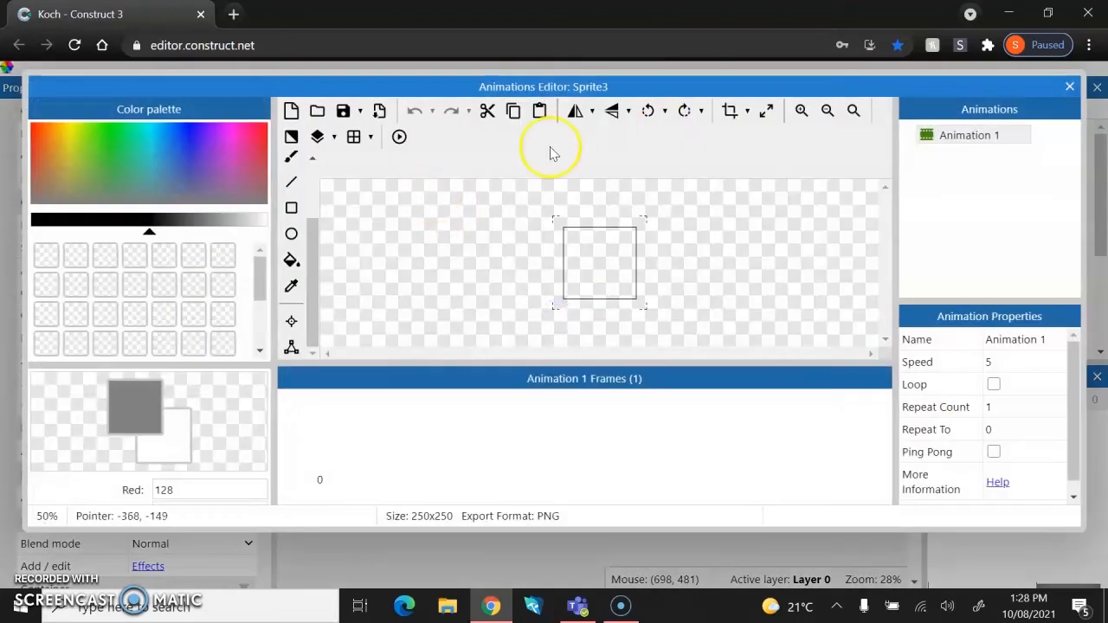
{"action": "left_click", "coordinate": [317, 111]}
{"action": "double_click", "coordinate": [368, 191]}
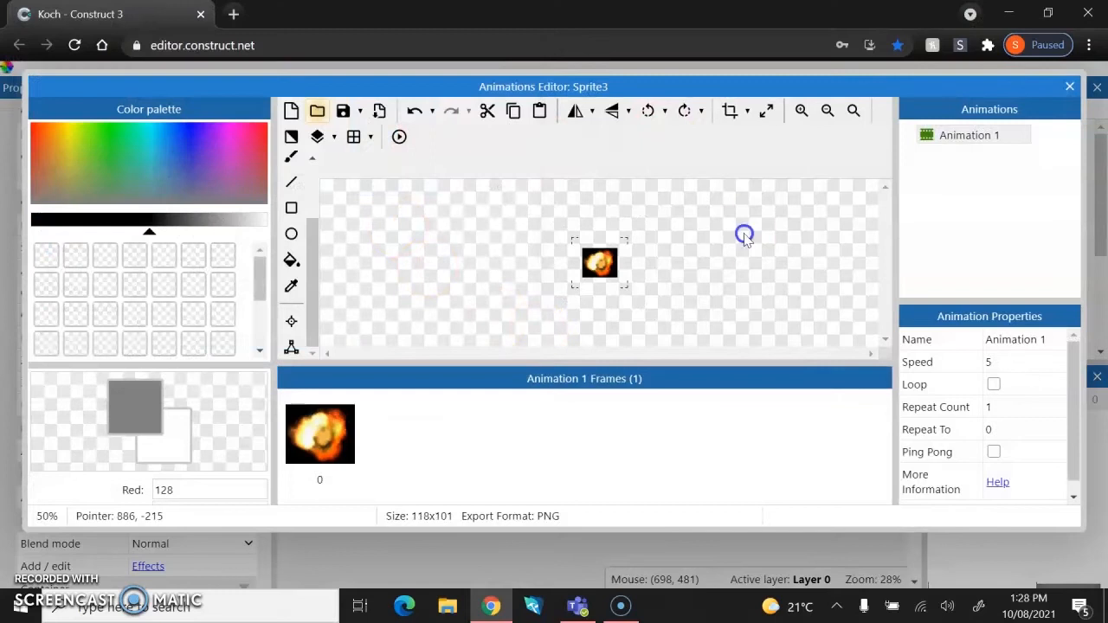
{"action": "left_click", "coordinate": [1069, 86]}
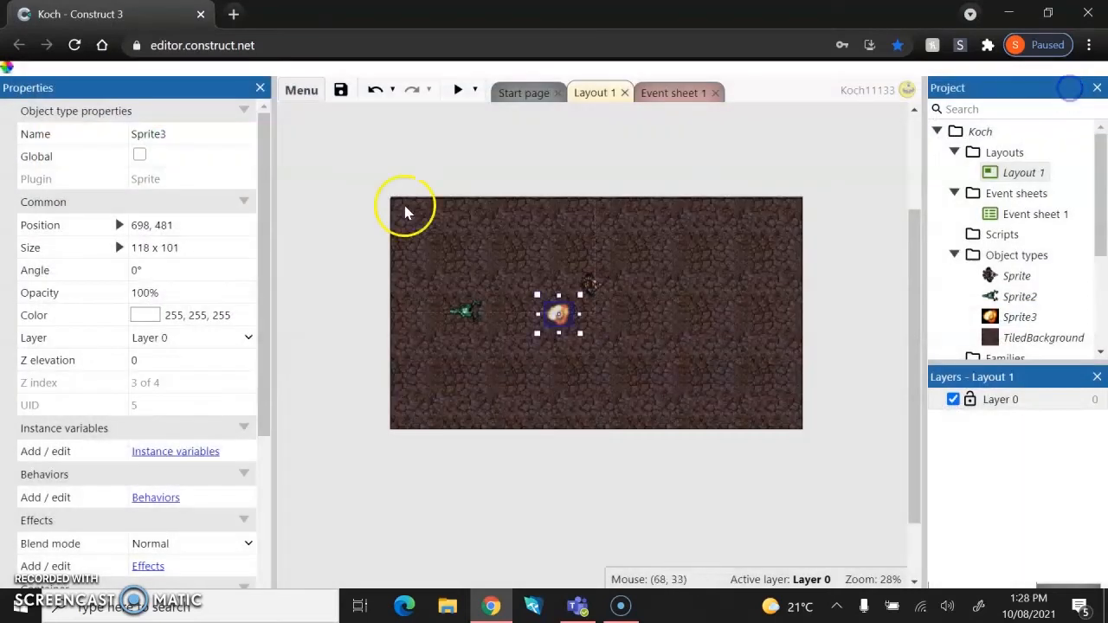
Insert a fourth Sprite in the upper left area and load the bullet image into it, then close the editor.
{"action": "double_click", "coordinate": [488, 258]}
{"action": "scroll", "coordinate": [470, 363], "scroll_direction": "down", "scroll_amount": 3}
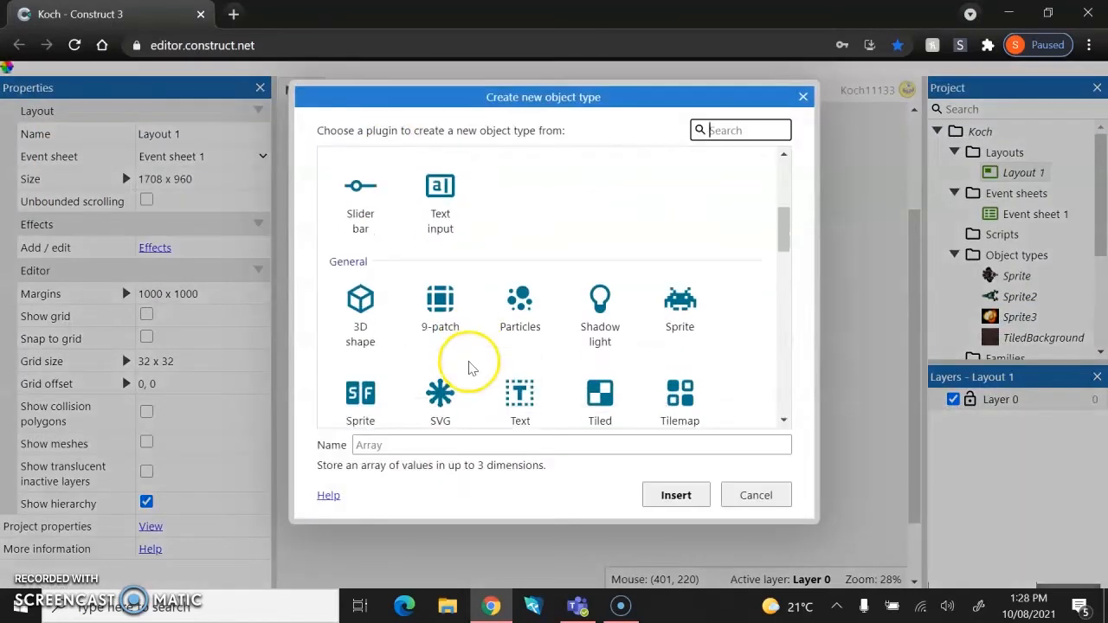
{"action": "scroll", "coordinate": [458, 300], "scroll_direction": "down", "scroll_amount": 2}
{"action": "scroll", "coordinate": [457, 299], "scroll_direction": "up", "scroll_amount": 1}
{"action": "double_click", "coordinate": [683, 165]}
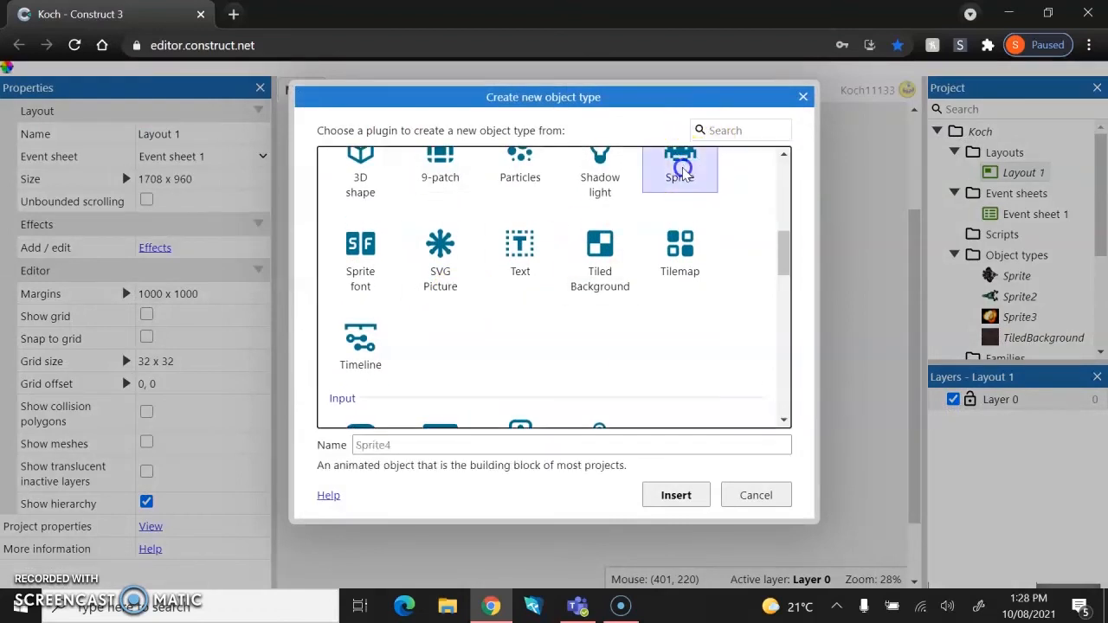
{"action": "left_click", "coordinate": [477, 256]}
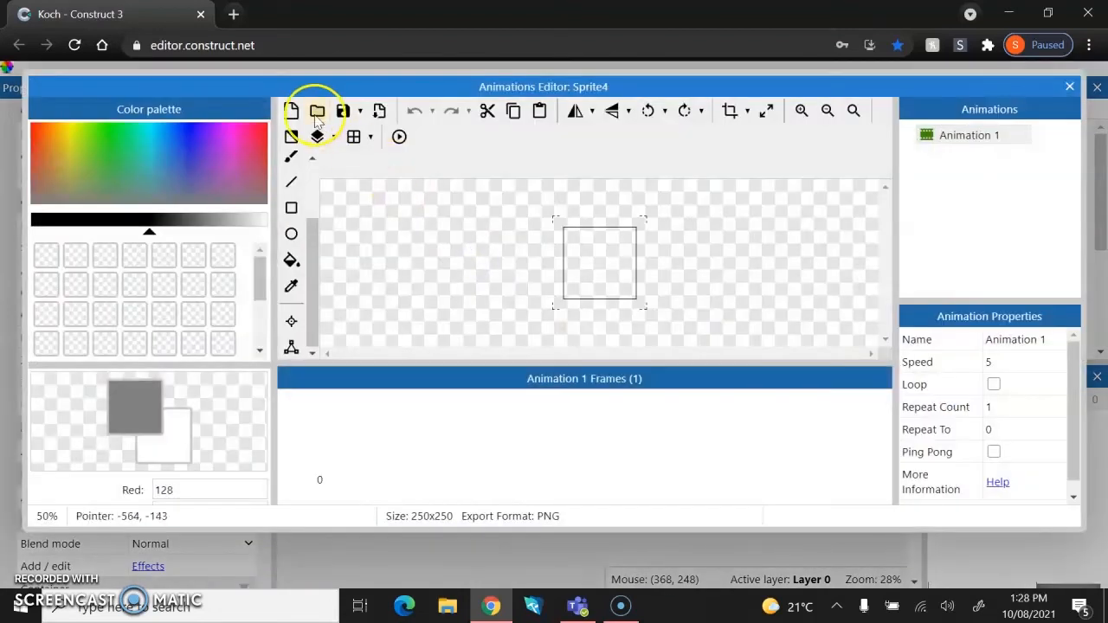
{"action": "left_click", "coordinate": [316, 112]}
{"action": "double_click", "coordinate": [292, 143]}
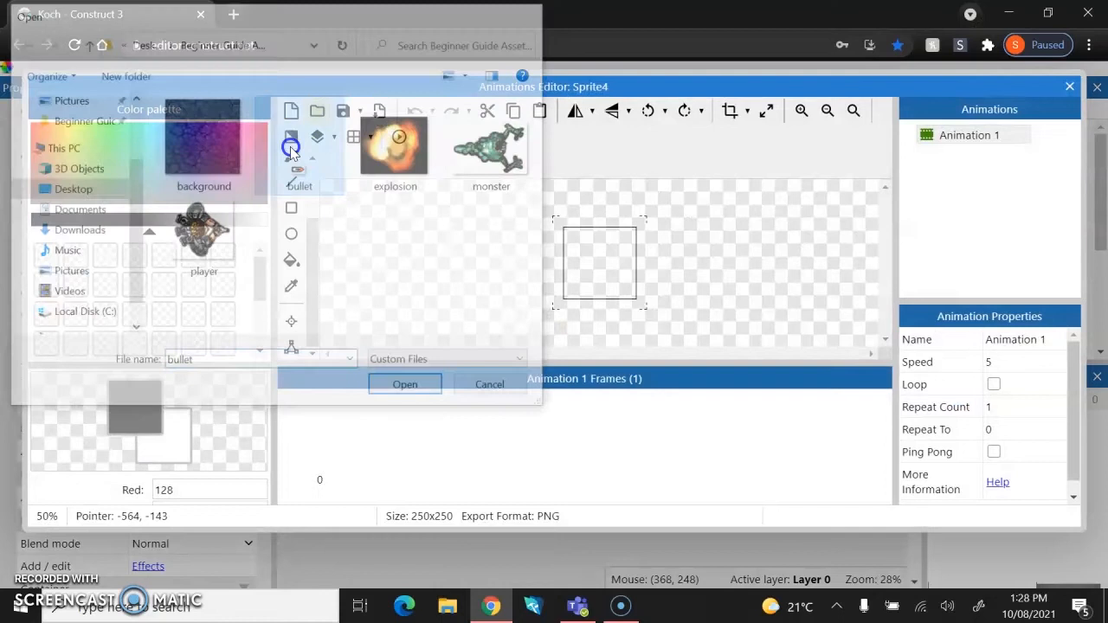
{"action": "left_click", "coordinate": [1070, 86]}
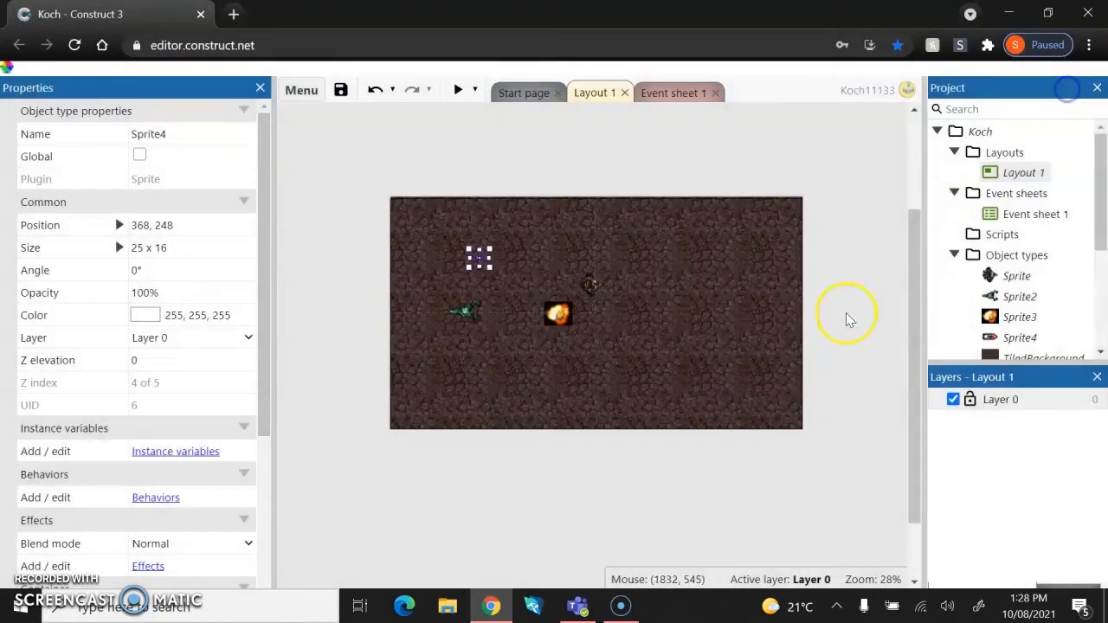
Insert a Mouse object into the project.
{"action": "left_click", "coordinate": [628, 346]}
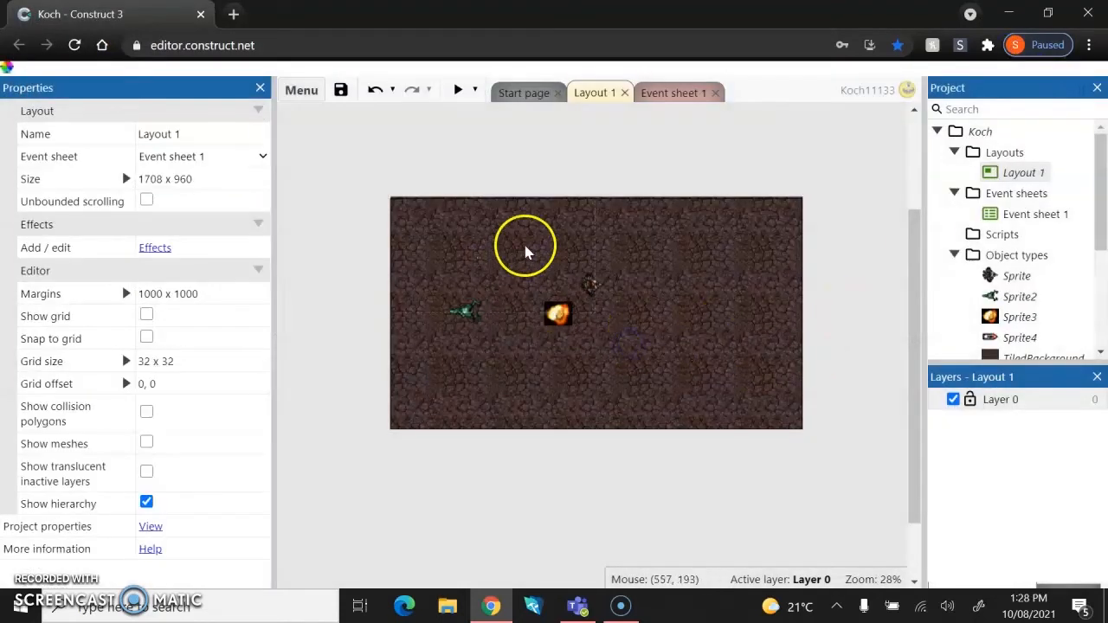
{"action": "scroll", "coordinate": [491, 271], "scroll_direction": "up", "scroll_amount": 8, "text": "ctrl"}
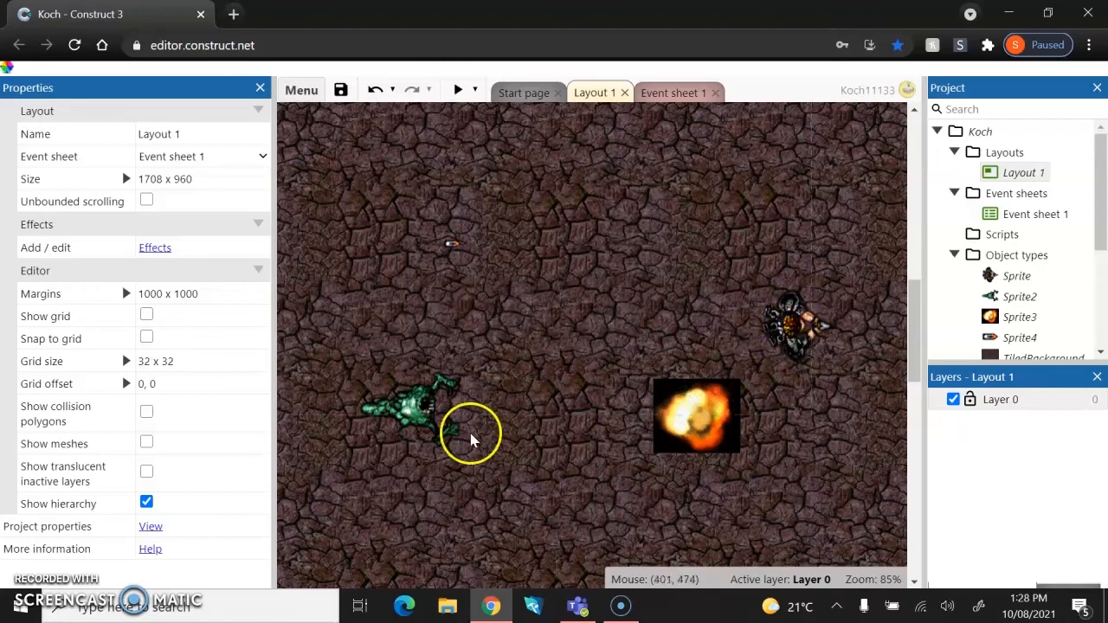
{"action": "scroll", "coordinate": [631, 230], "scroll_direction": "down", "scroll_amount": 4, "text": "ctrl"}
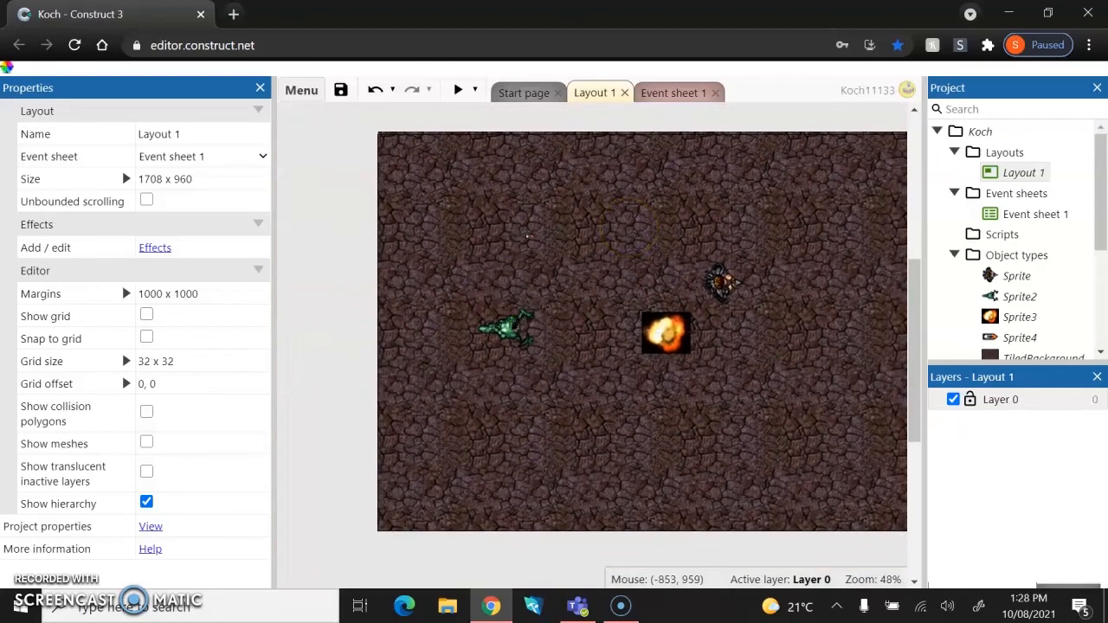
{"action": "scroll", "coordinate": [813, 445], "scroll_direction": "right", "scroll_amount": 2}
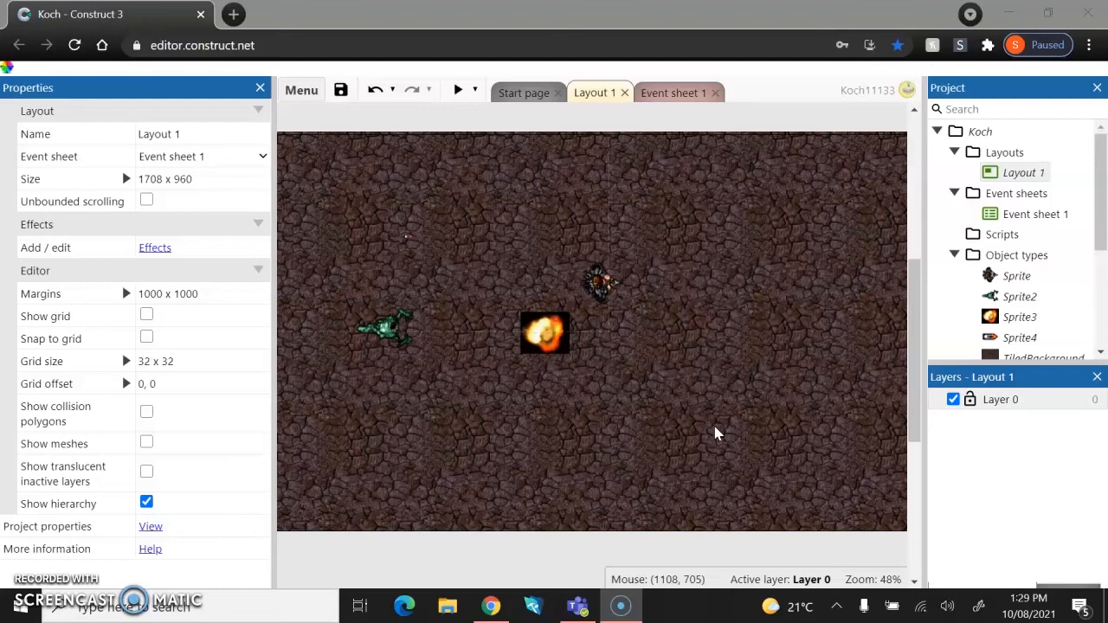
{"action": "double_click", "coordinate": [650, 338]}
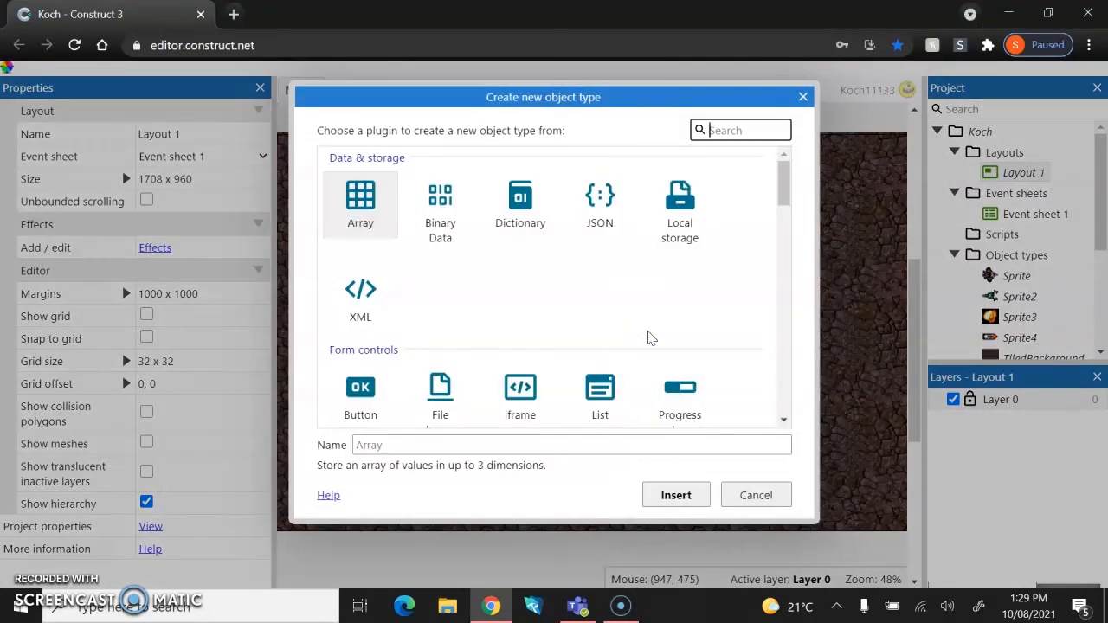
{"action": "scroll", "coordinate": [651, 337], "scroll_direction": "down", "scroll_amount": 10}
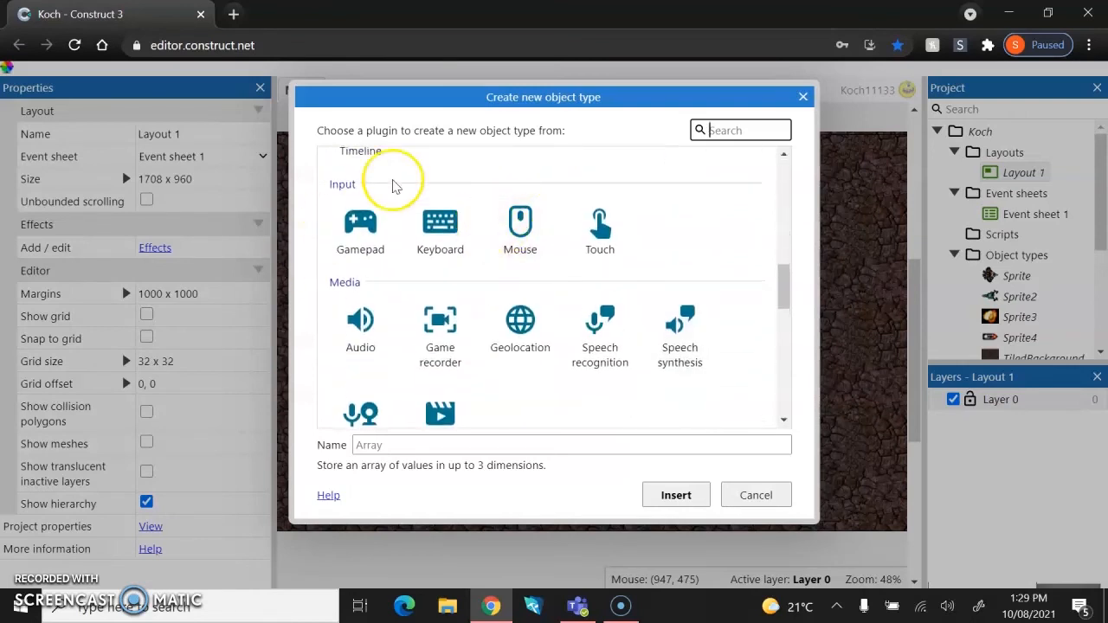
{"action": "double_click", "coordinate": [520, 227]}
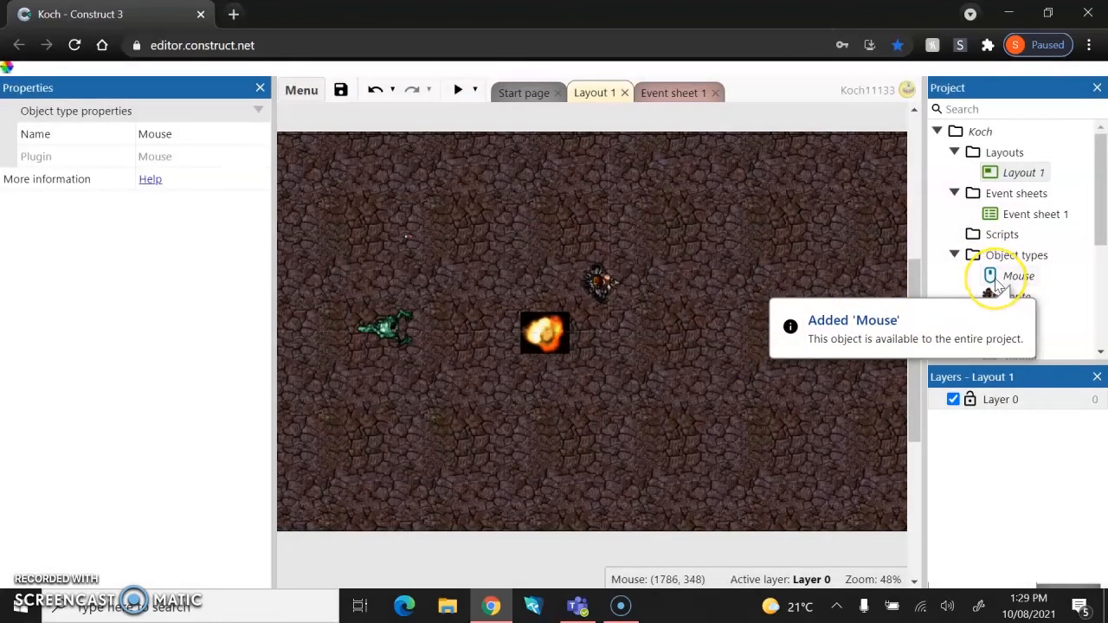
Insert a Keyboard object into the project.
{"action": "left_click", "coordinate": [658, 353]}
{"action": "double_click", "coordinate": [657, 353]}
{"action": "scroll", "coordinate": [588, 334], "scroll_direction": "down", "scroll_amount": 4}
{"action": "scroll", "coordinate": [586, 336], "scroll_direction": "down", "scroll_amount": 4}
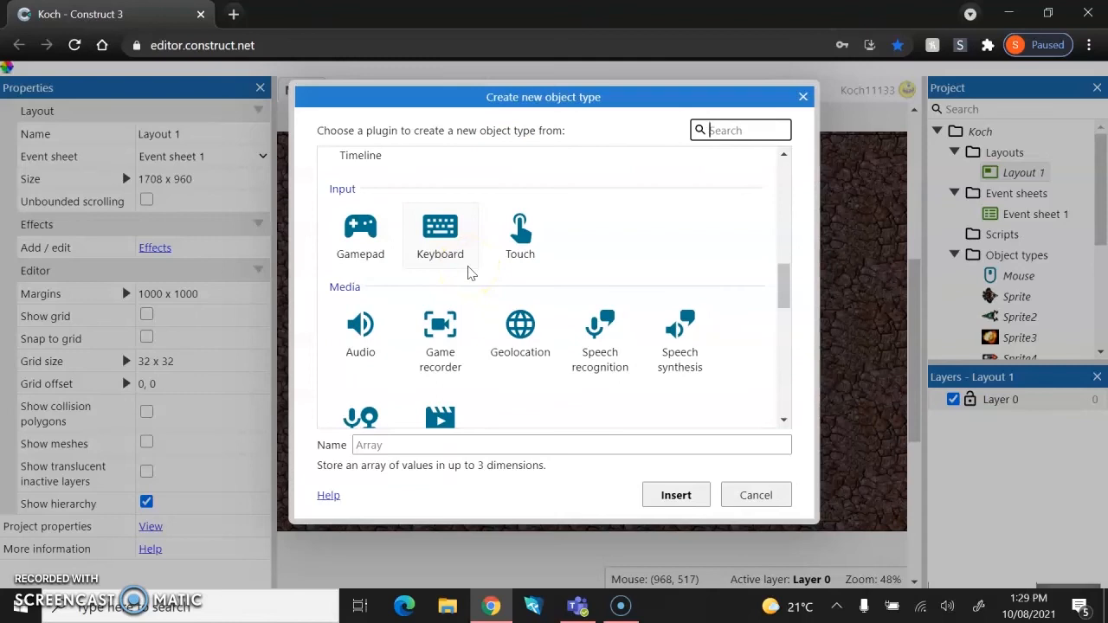
{"action": "double_click", "coordinate": [438, 229]}
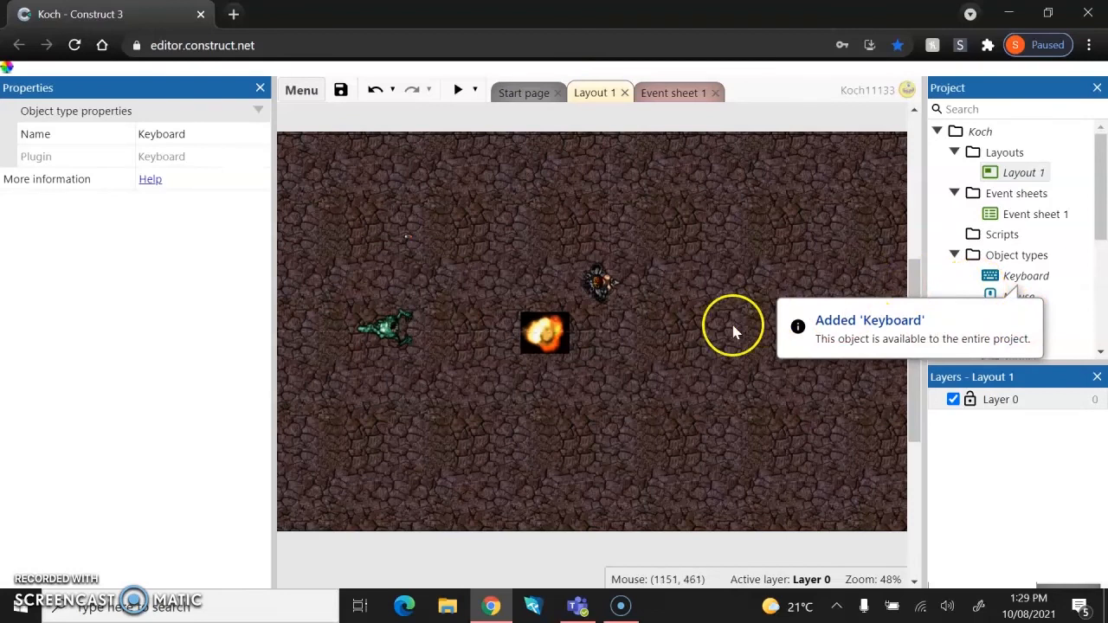
{"action": "double_click", "coordinate": [715, 329]}
{"action": "scroll", "coordinate": [536, 318], "scroll_direction": "down", "scroll_amount": 6}
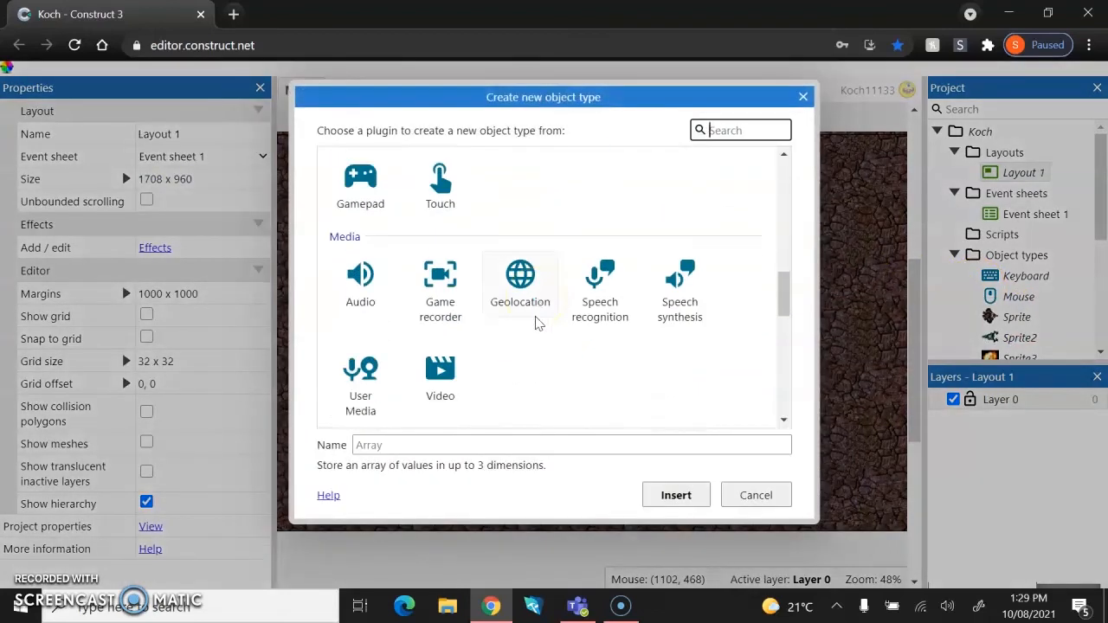
{"action": "scroll", "coordinate": [537, 322], "scroll_direction": "up", "scroll_amount": 1}
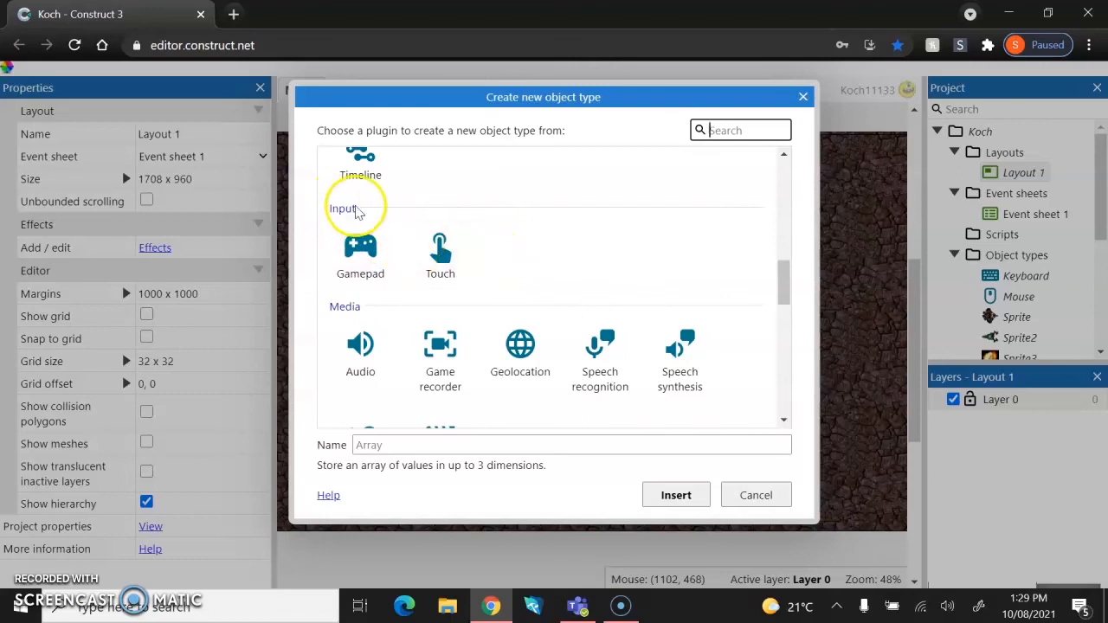
{"action": "left_click", "coordinate": [803, 97]}
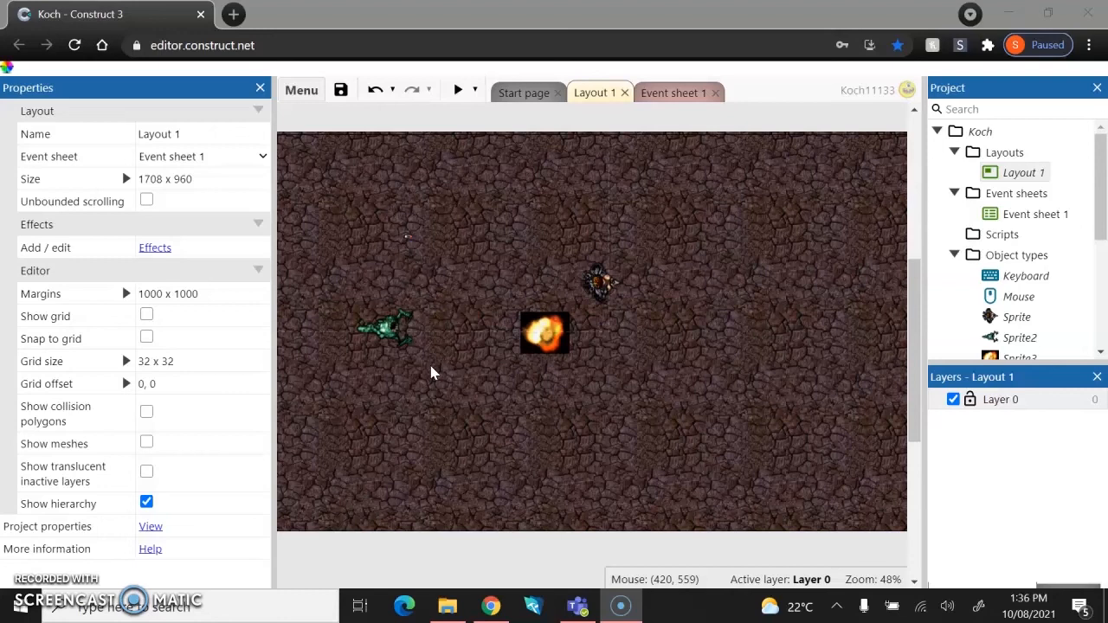
{"action": "left_click", "coordinate": [428, 351]}
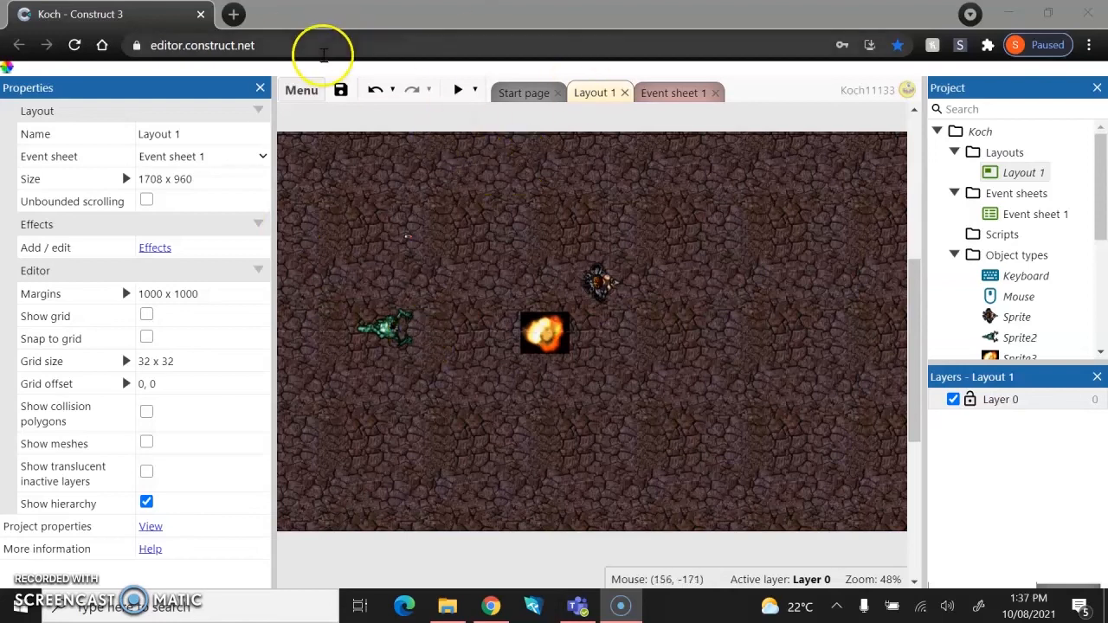
Start a cloud save of the project and choose the education Google account to sign in with.
{"action": "left_click", "coordinate": [300, 90]}
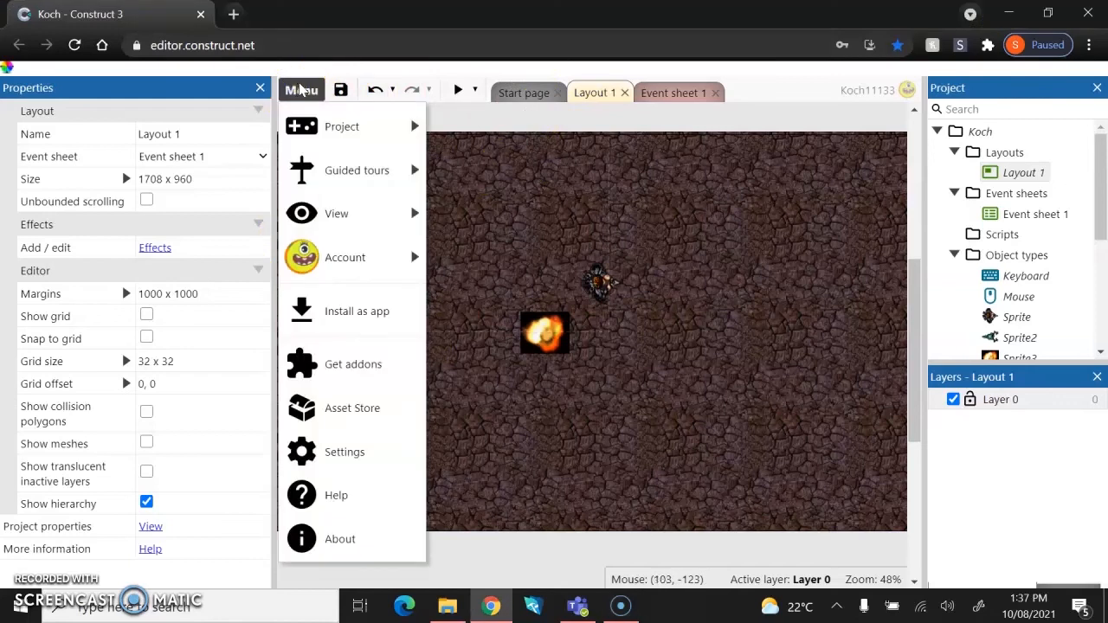
{"action": "left_click", "coordinate": [318, 124]}
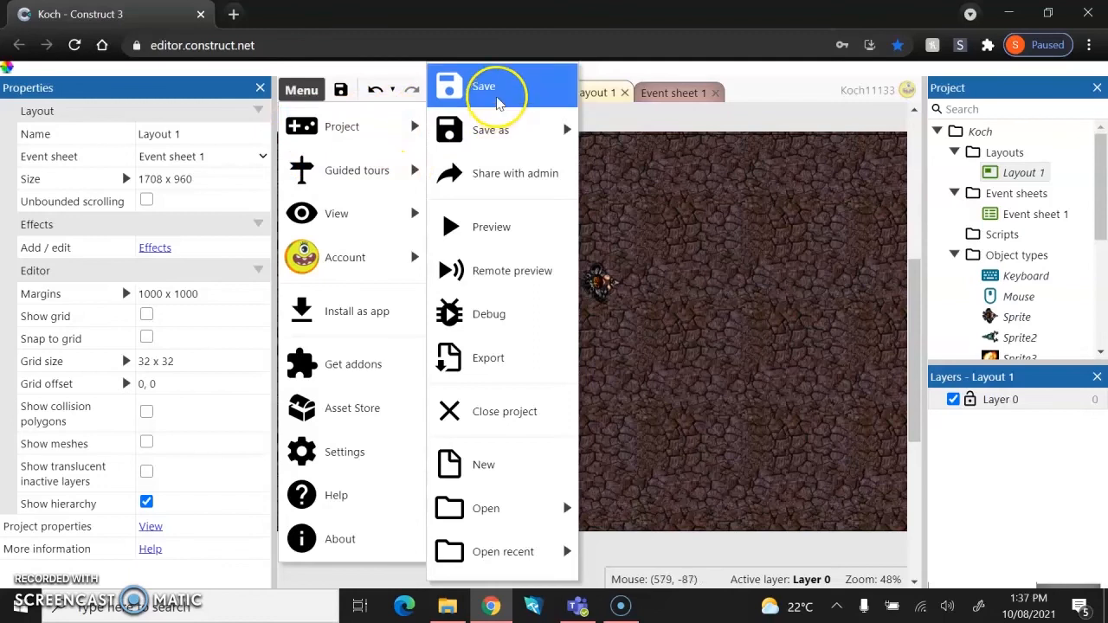
{"action": "mouse_move", "coordinate": [493, 131]}
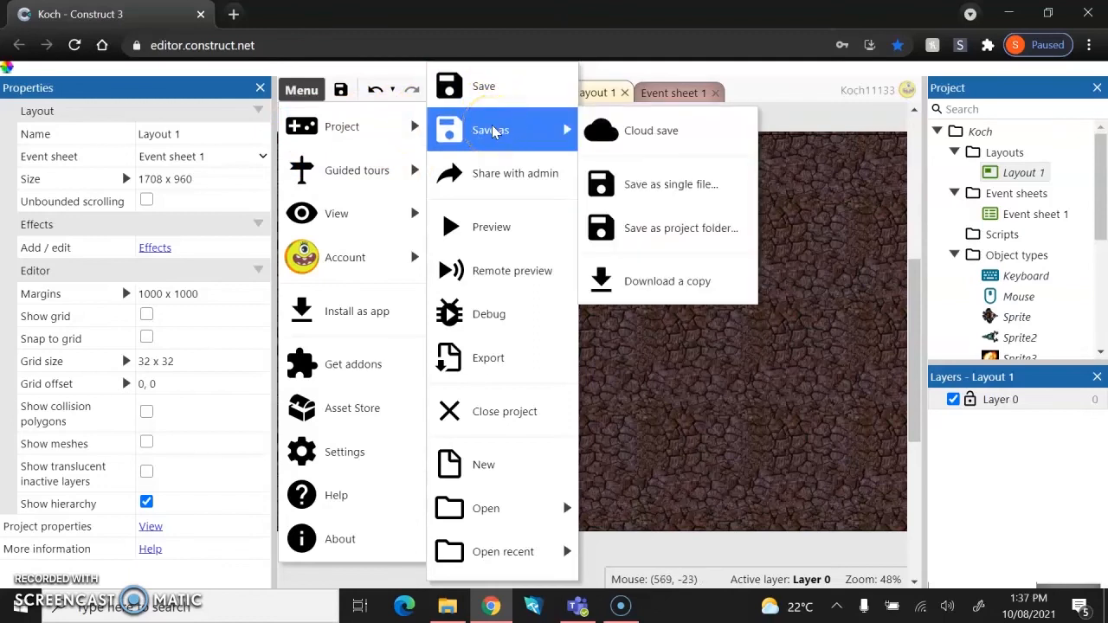
{"action": "left_click", "coordinate": [669, 138]}
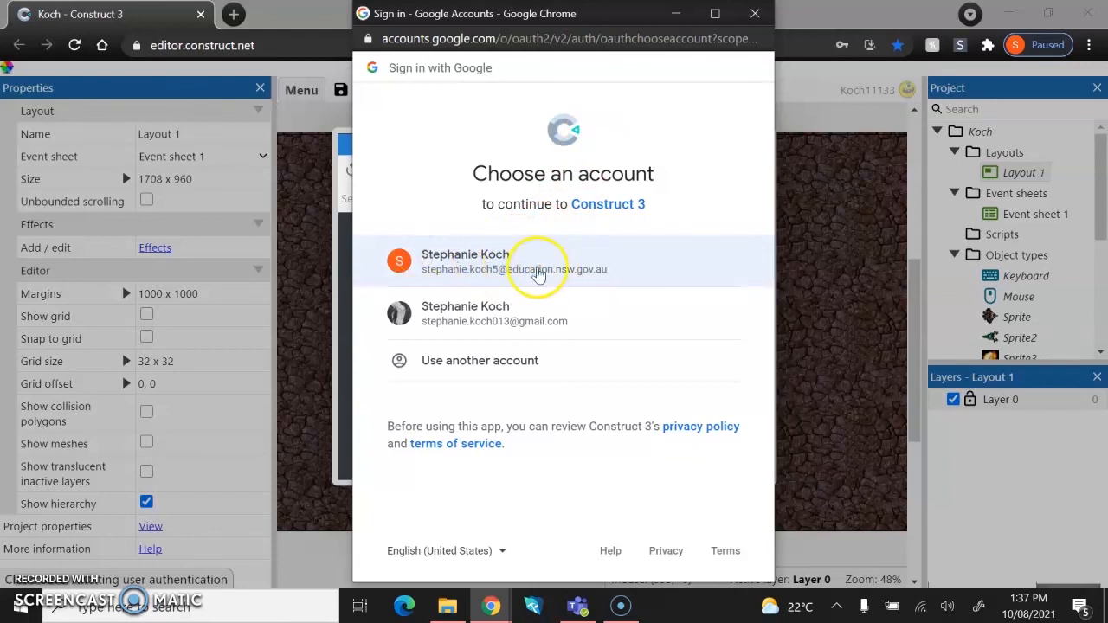
{"action": "left_click", "coordinate": [489, 262]}
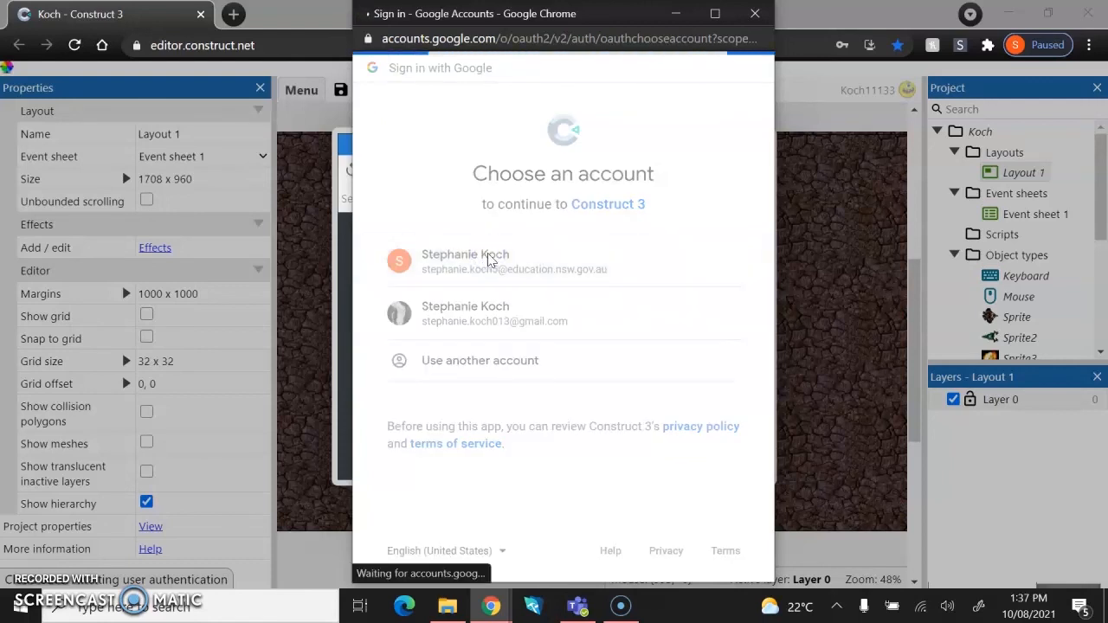
{"action": "left_click", "coordinate": [468, 229]}
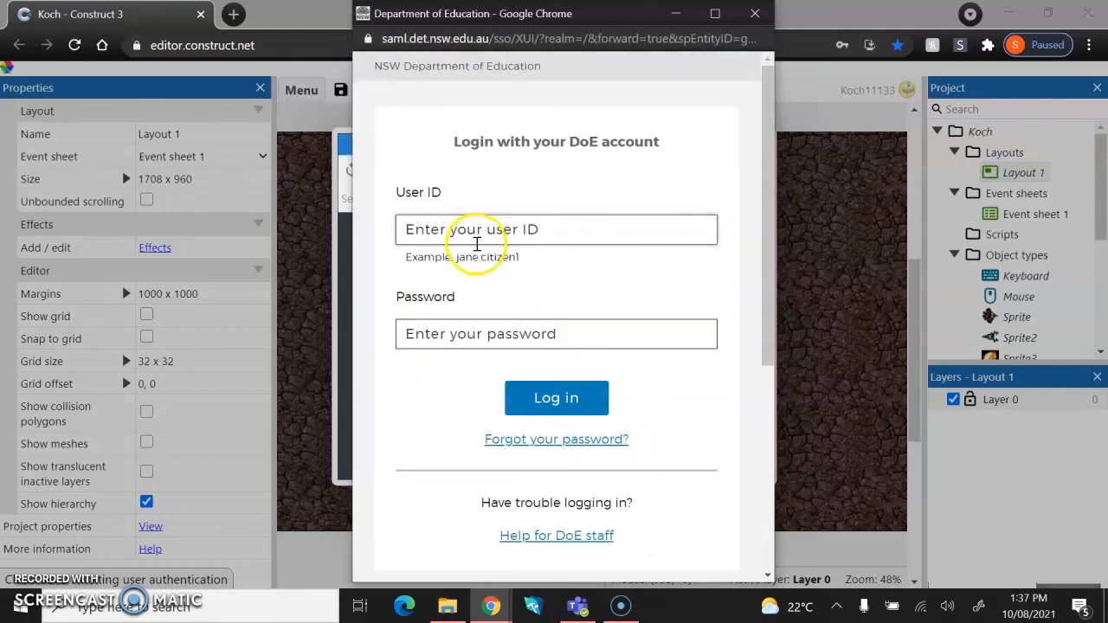
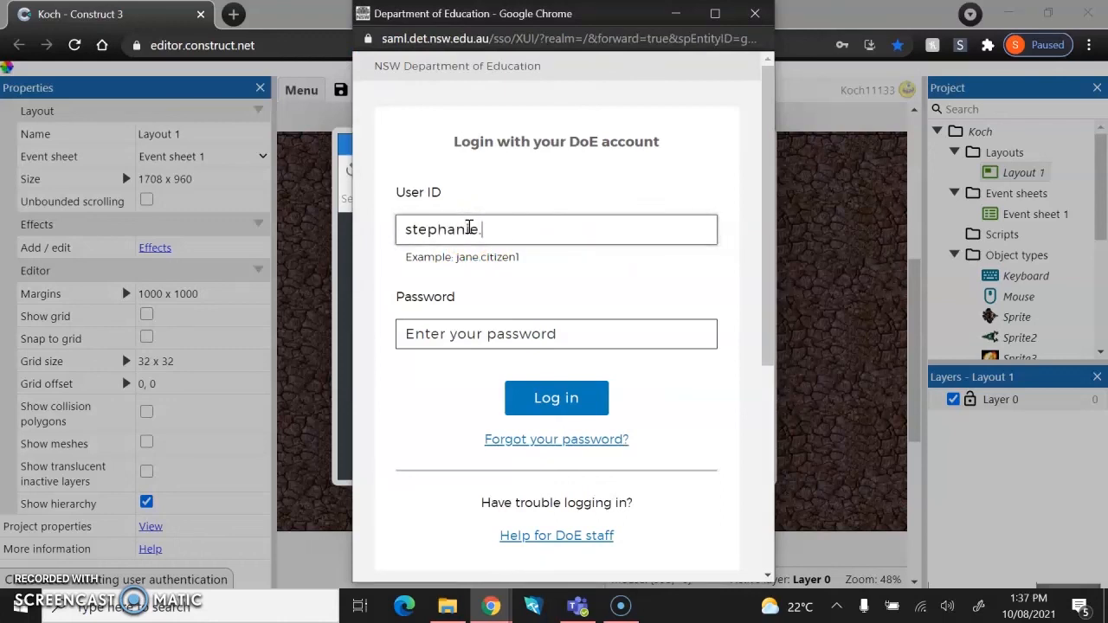
Log in to the Department of Education account with the user ID and account password.
{"action": "key", "text": "Tab"}
{"action": "type", "text": "••••••••••"}
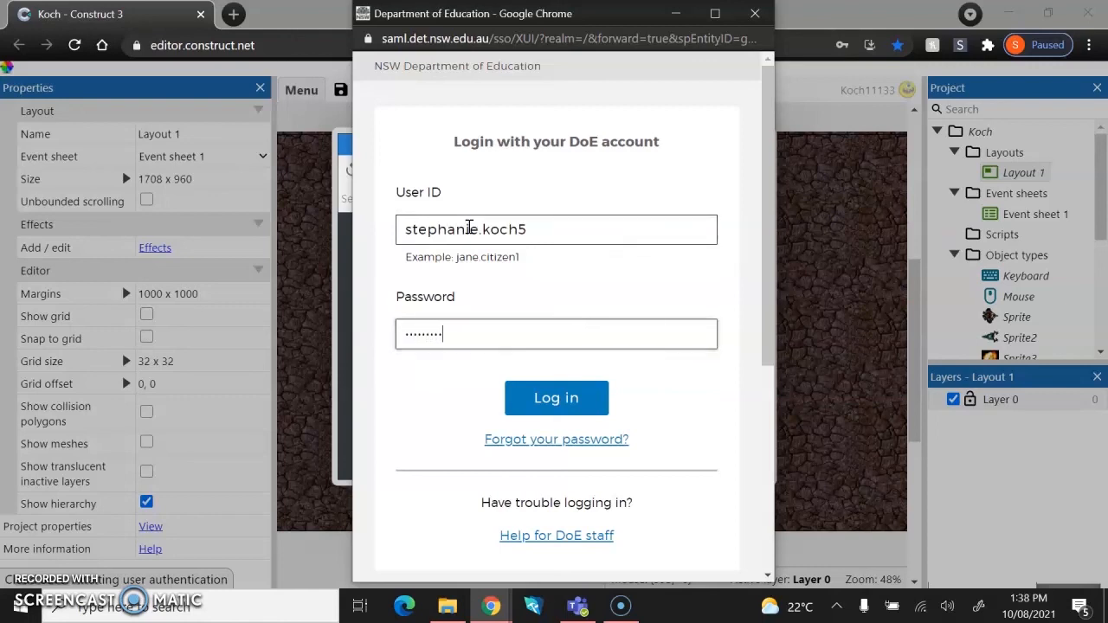
{"action": "type", "text": "••"}
{"action": "left_click", "coordinate": [549, 398]}
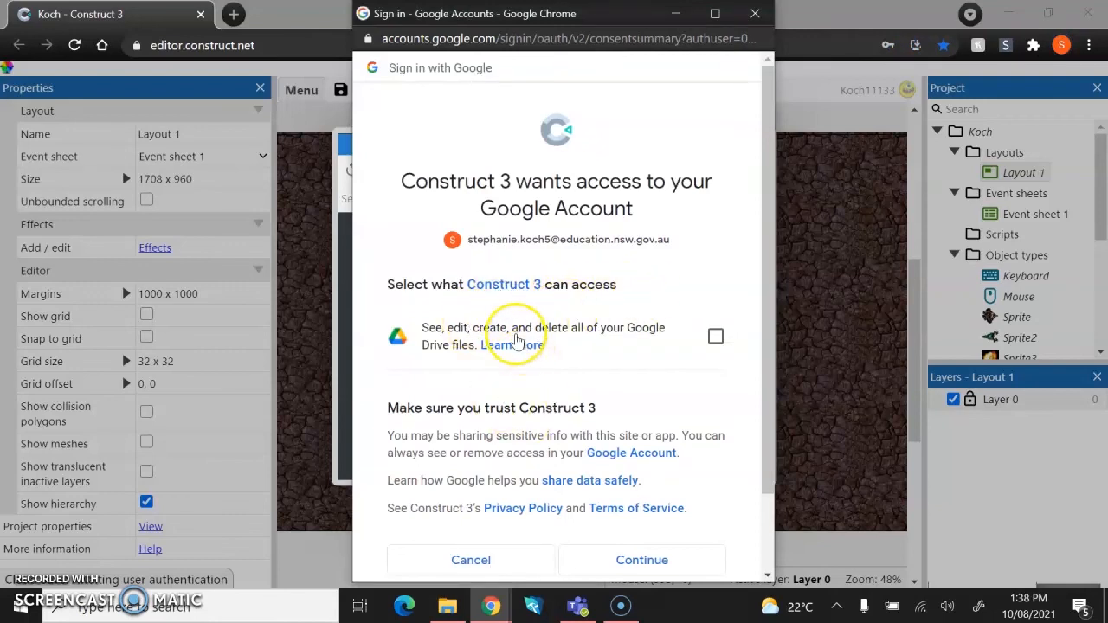
Allow Construct 3 access to the Google Drive files and continue.
{"action": "left_click", "coordinate": [644, 561]}
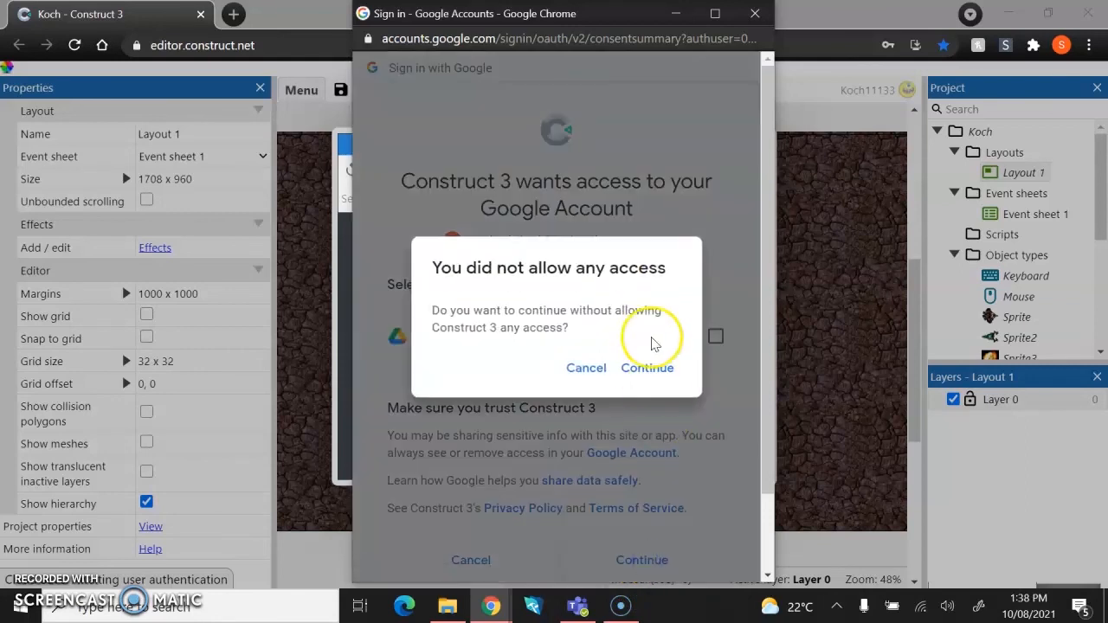
{"action": "left_click", "coordinate": [605, 370]}
{"action": "left_click", "coordinate": [715, 337]}
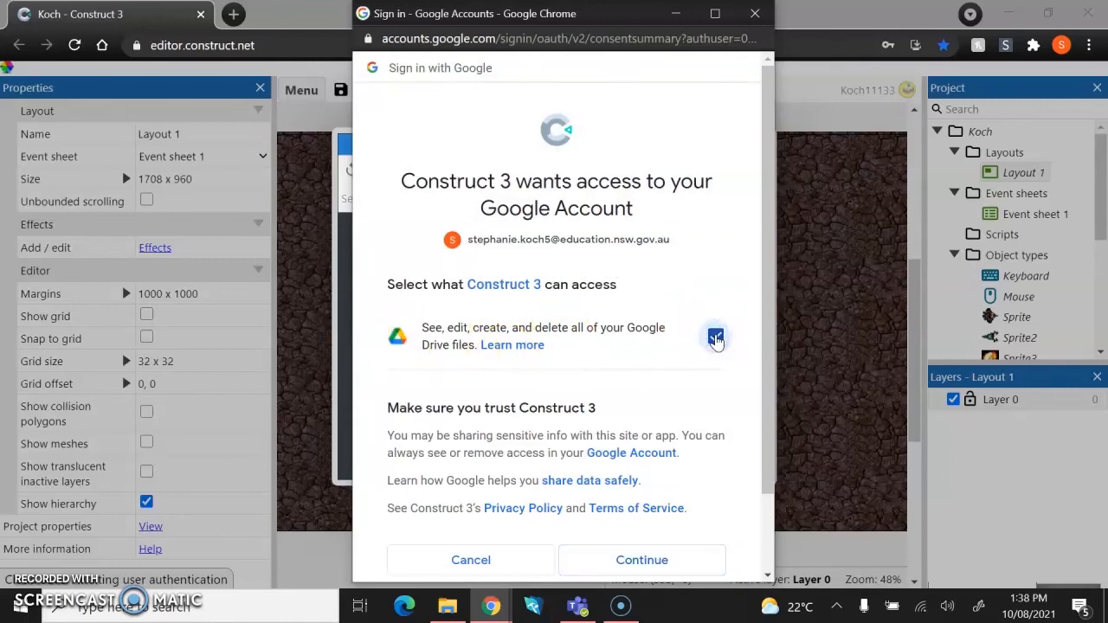
{"action": "left_click", "coordinate": [642, 561]}
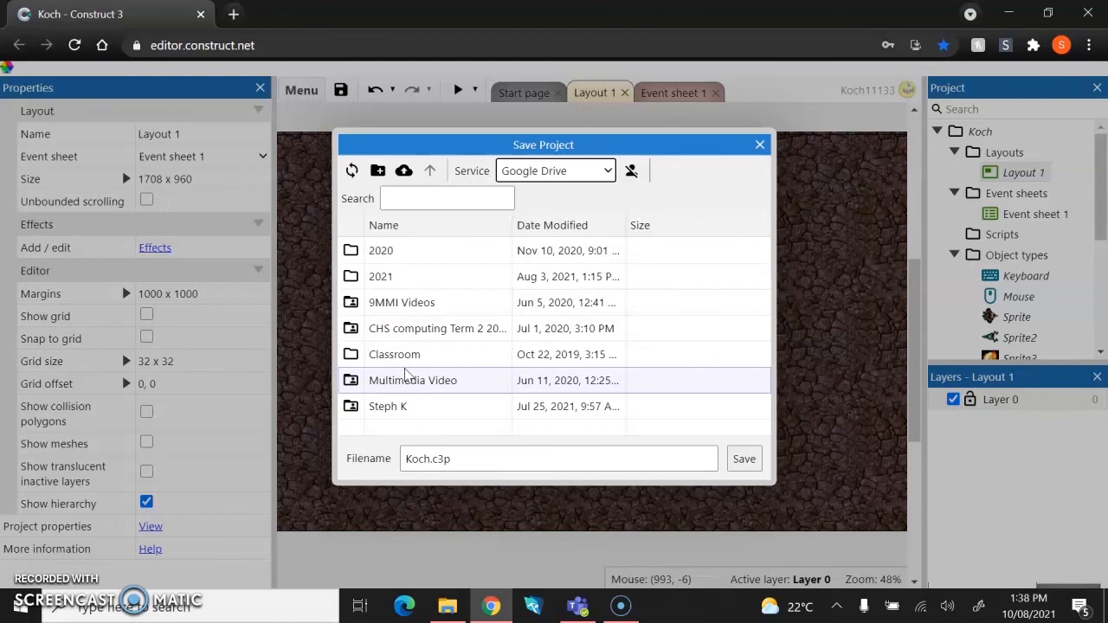
Create a new Google Drive folder named Computer Studies Year 7.
{"action": "left_click", "coordinate": [377, 172]}
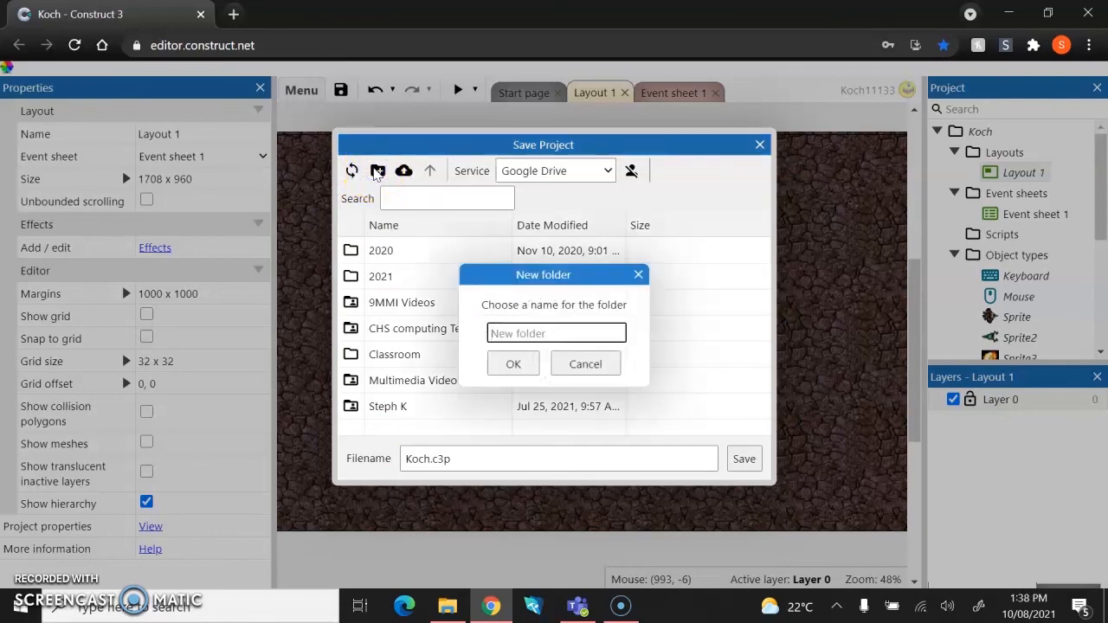
{"action": "type", "text": "Computer Studies"}
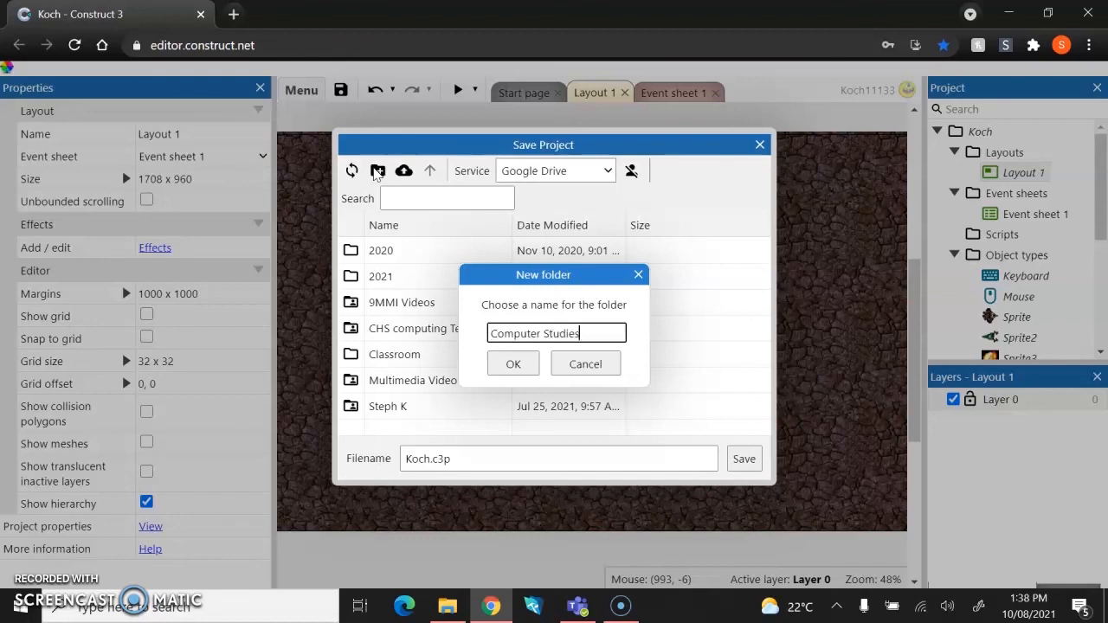
{"action": "type", "text": " Year 7"}
{"action": "left_click", "coordinate": [514, 363]}
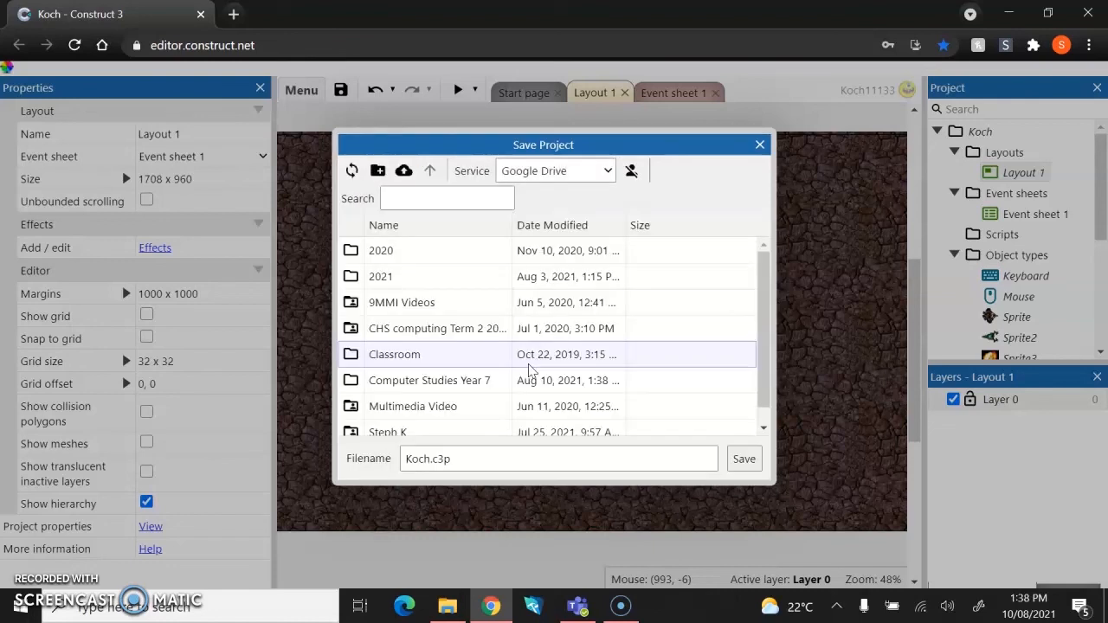
Open the Computer Studies Year 7 folder and save the project there as Koch.c3p.
{"action": "scroll", "coordinate": [470, 303], "scroll_direction": "down", "scroll_amount": 1}
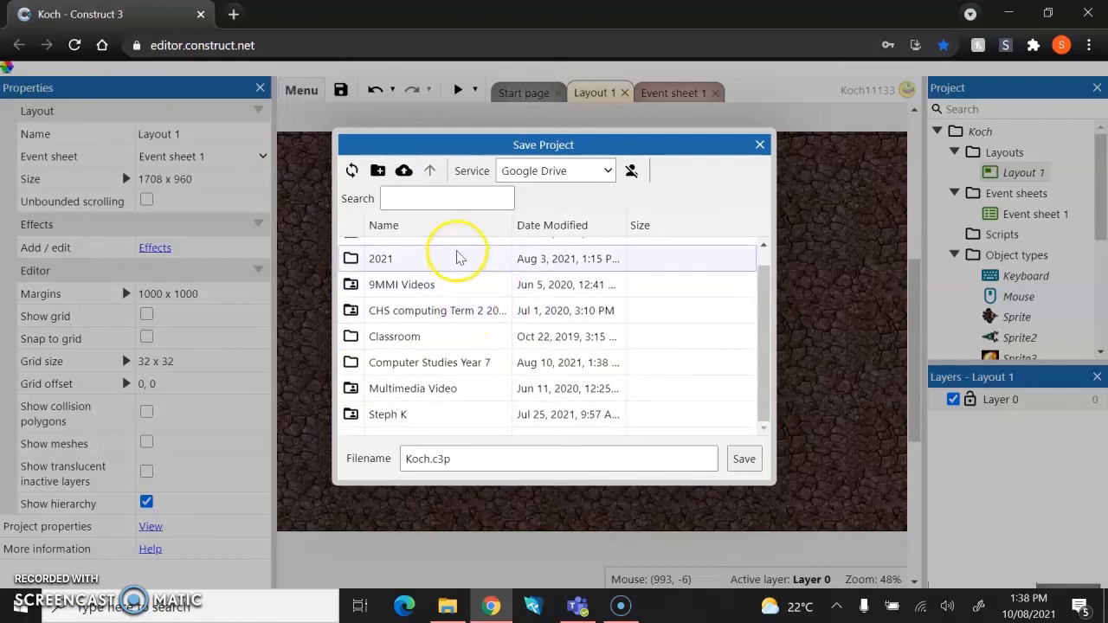
{"action": "left_click", "coordinate": [452, 365]}
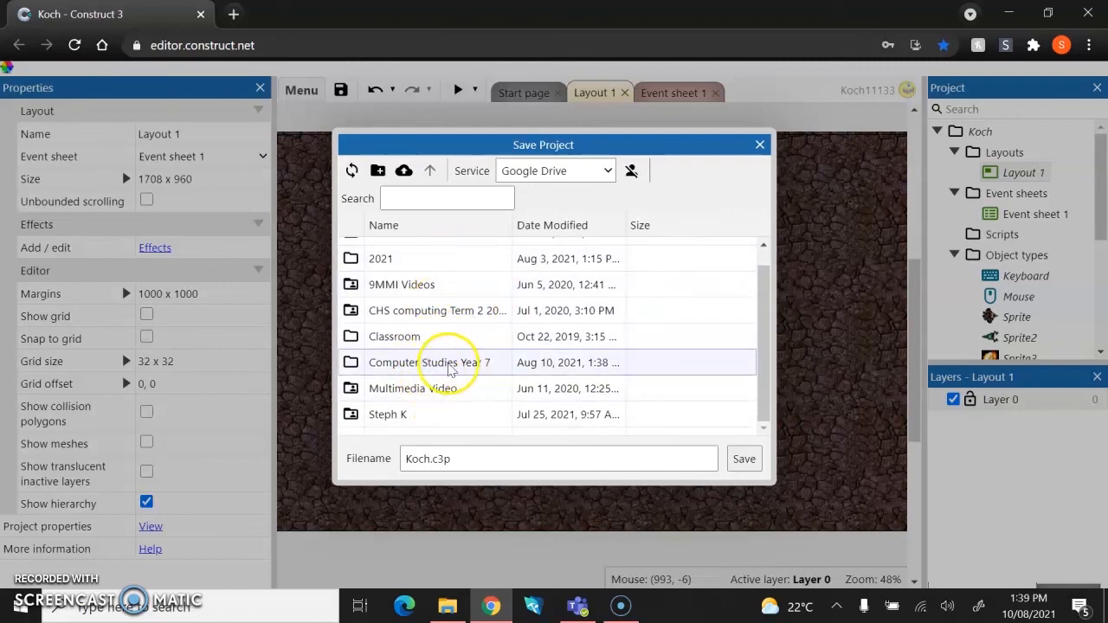
{"action": "left_click", "coordinate": [460, 368]}
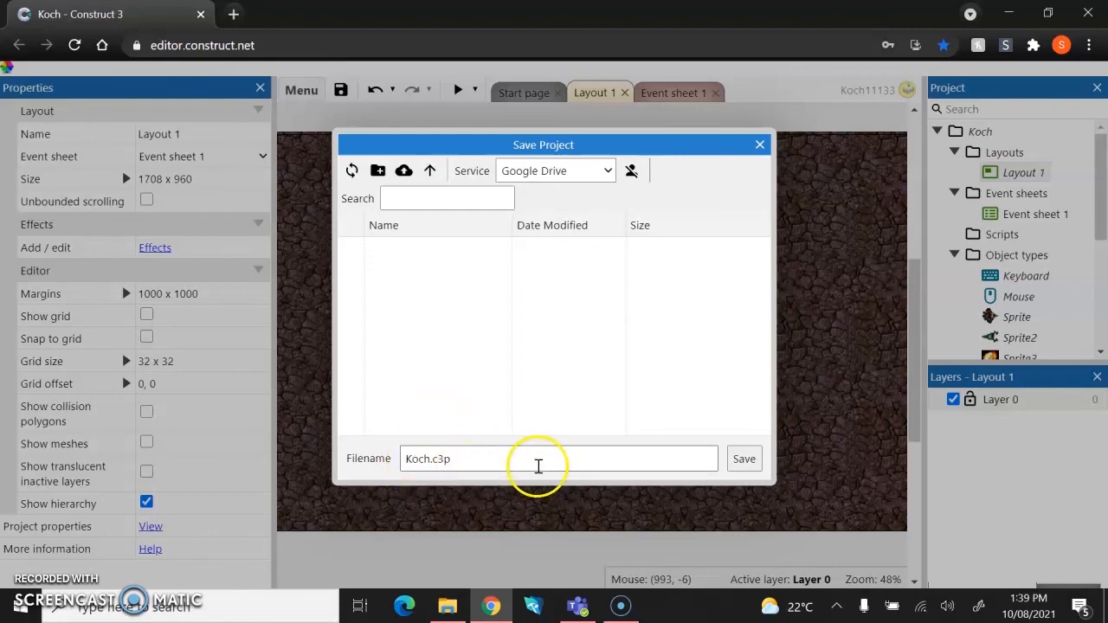
{"action": "left_click", "coordinate": [740, 460]}
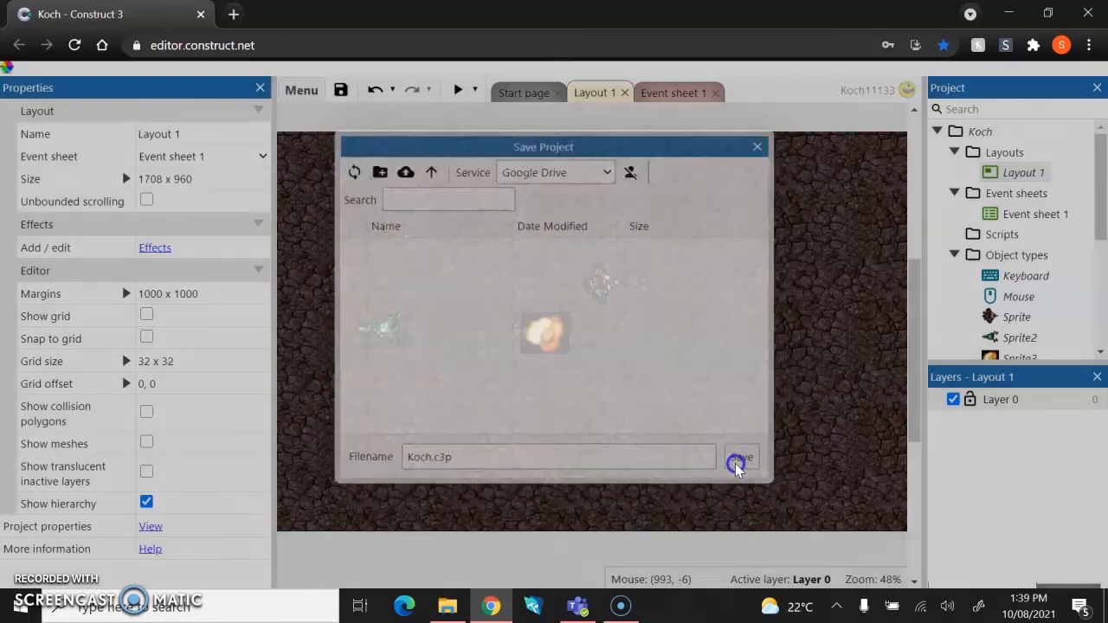